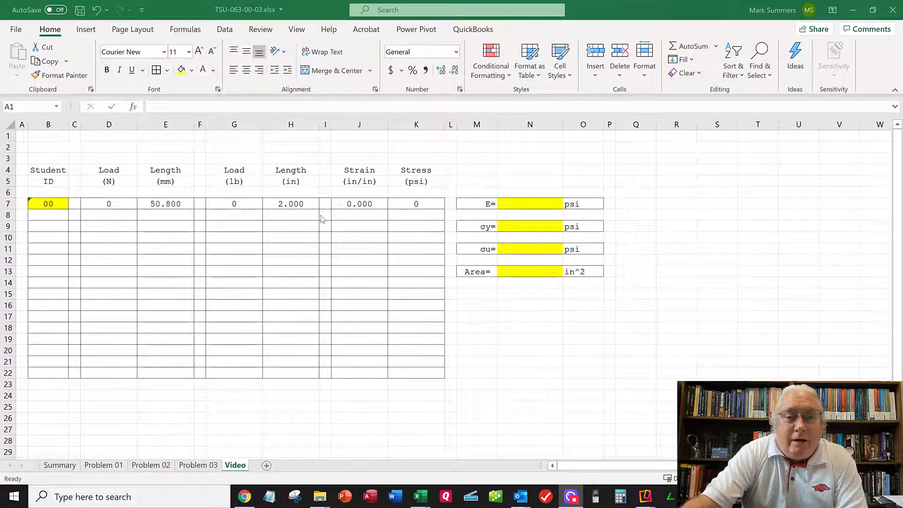
# Give the hidden readings in D7:E22 Automatic (dark) font colour.
pyautogui.hotkey('alt', 'Tab')
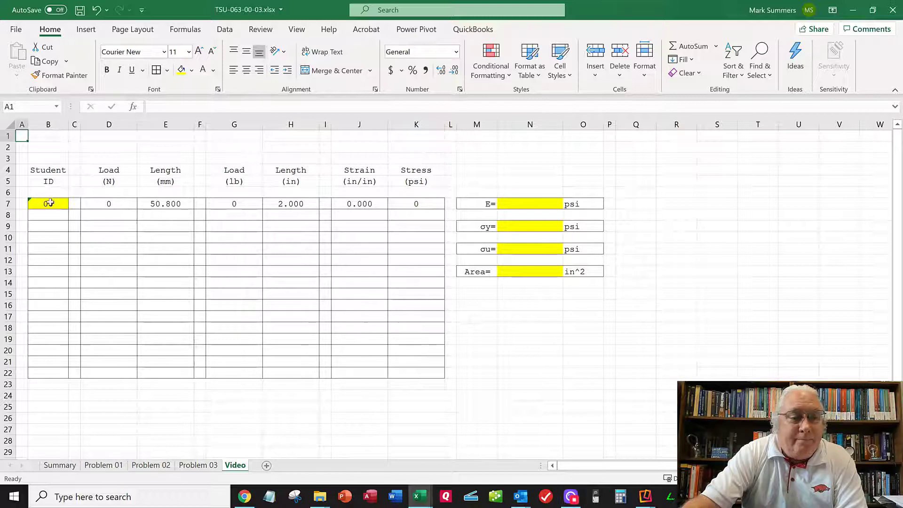
pyautogui.click(107, 202)
pyautogui.moveTo(107, 203); pyautogui.dragTo(147, 375)
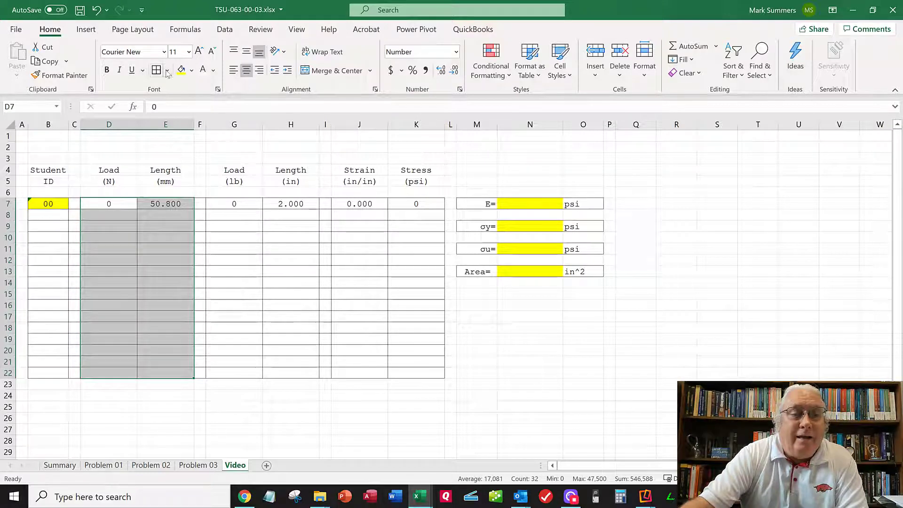
pyautogui.click(213, 72)
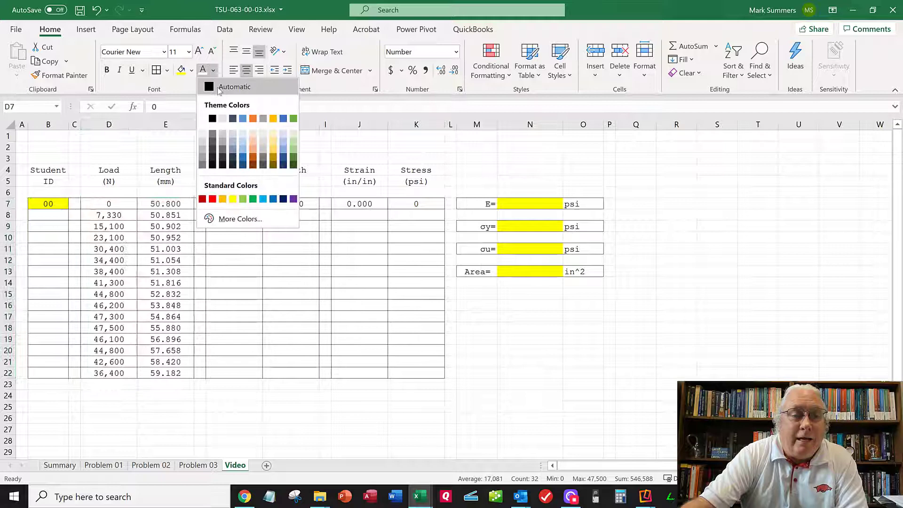
pyautogui.click(226, 86)
# Inspect the formulas behind several load and length readings, then reselect the data.
pyautogui.click(139, 234)
pyautogui.click(114, 215)
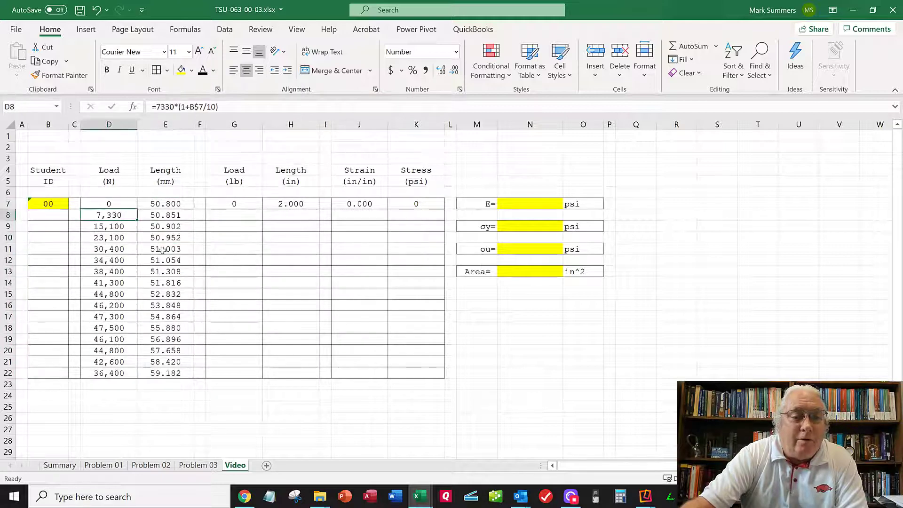
pyautogui.click(124, 236)
pyautogui.click(180, 400)
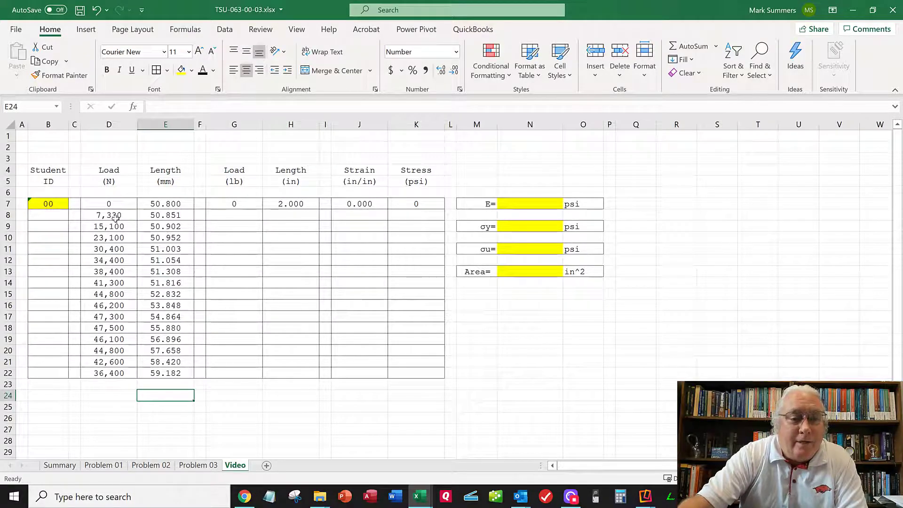
pyautogui.moveTo(106, 206); pyautogui.dragTo(170, 374)
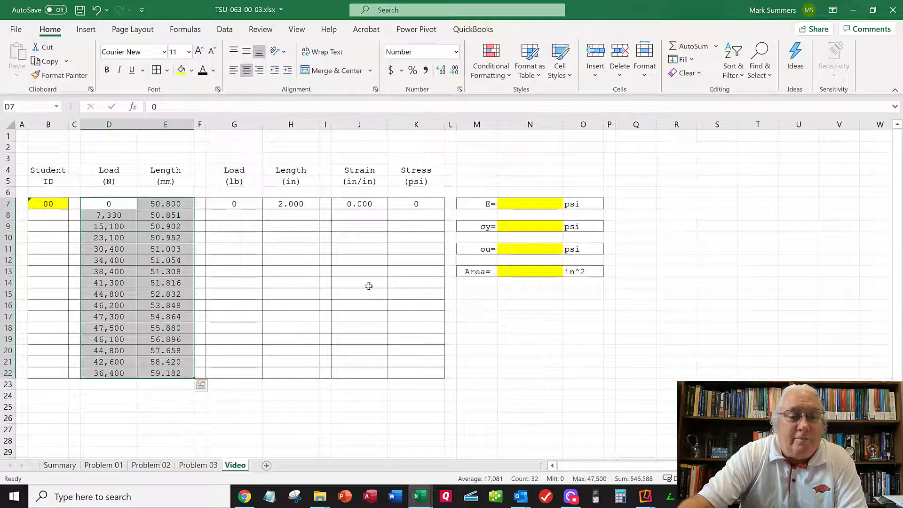
# Inspect the pound-conversion formula in G7 and leave it unchanged.
pyautogui.click(240, 206)
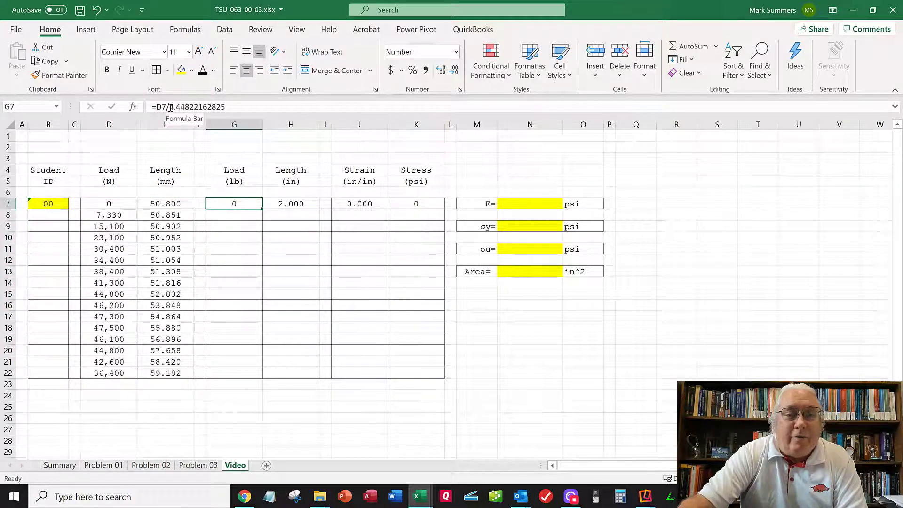
pyautogui.moveTo(170, 107); pyautogui.dragTo(244, 107)
pyautogui.click(231, 223)
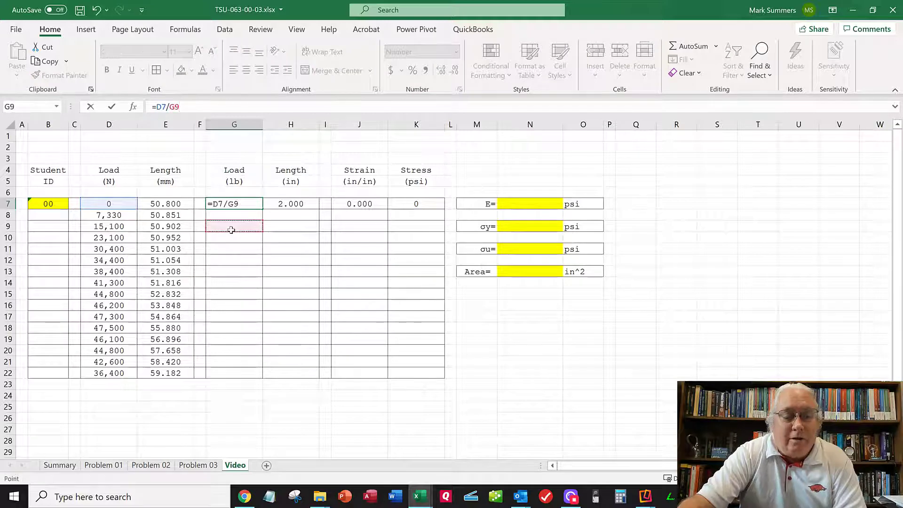
pyautogui.press('Escape')
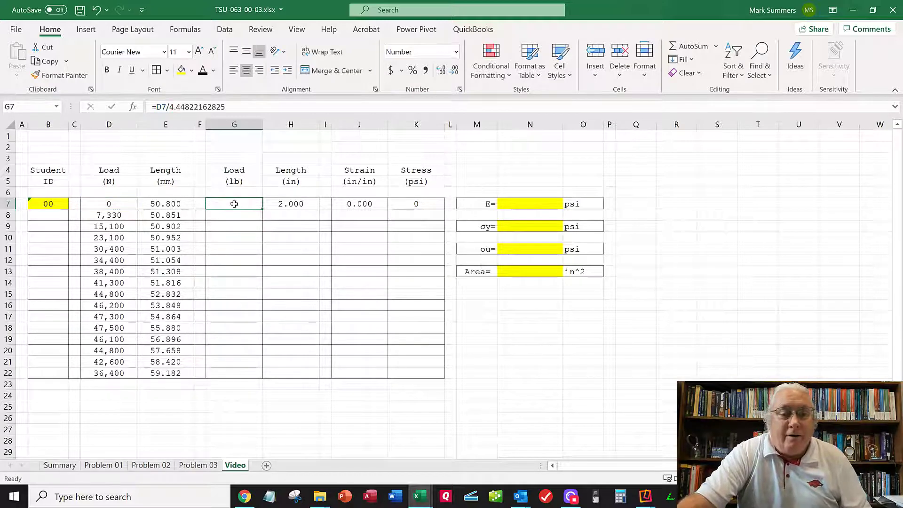
# Fill the =D/4.44822162825 conversion down G7:G22 and compare it with the newton loads.
pyautogui.moveTo(234, 203); pyautogui.dragTo(226, 371)
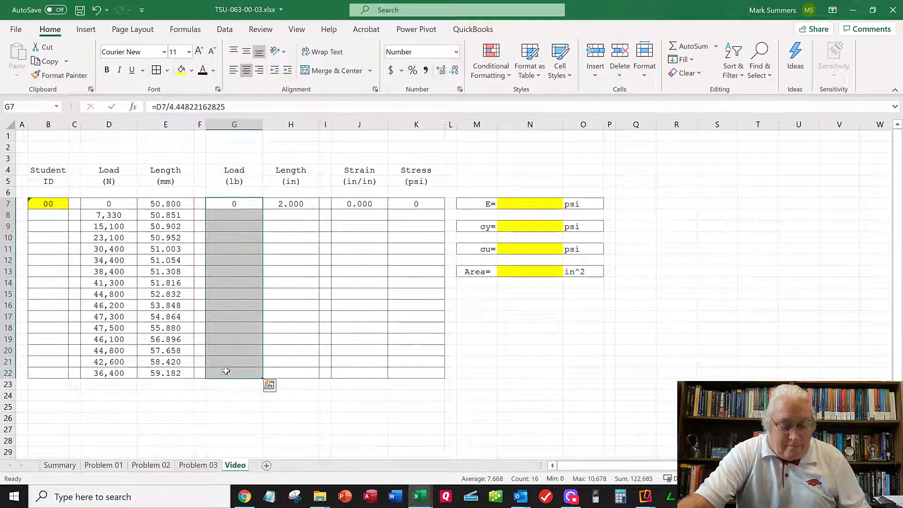
pyautogui.press('Delete')
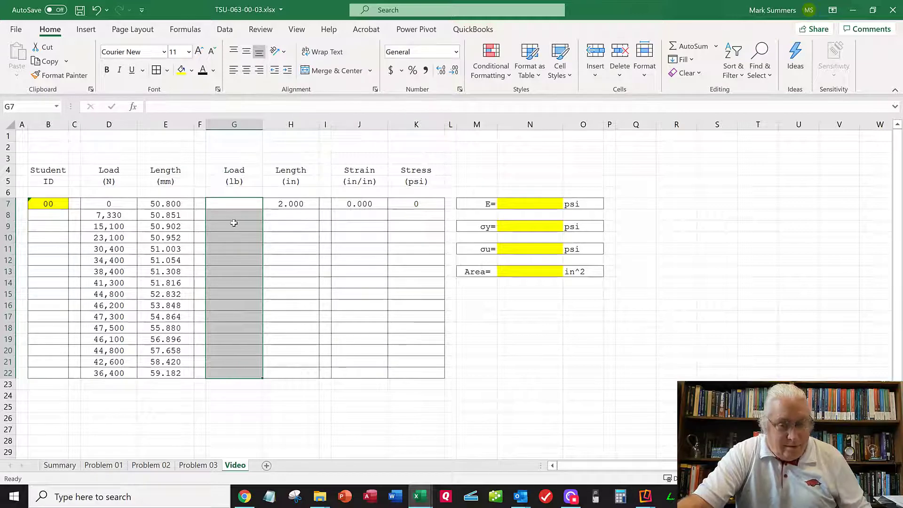
pyautogui.hotkey('ctrl', 'z')
pyautogui.hotkey('ctrl', 'd')
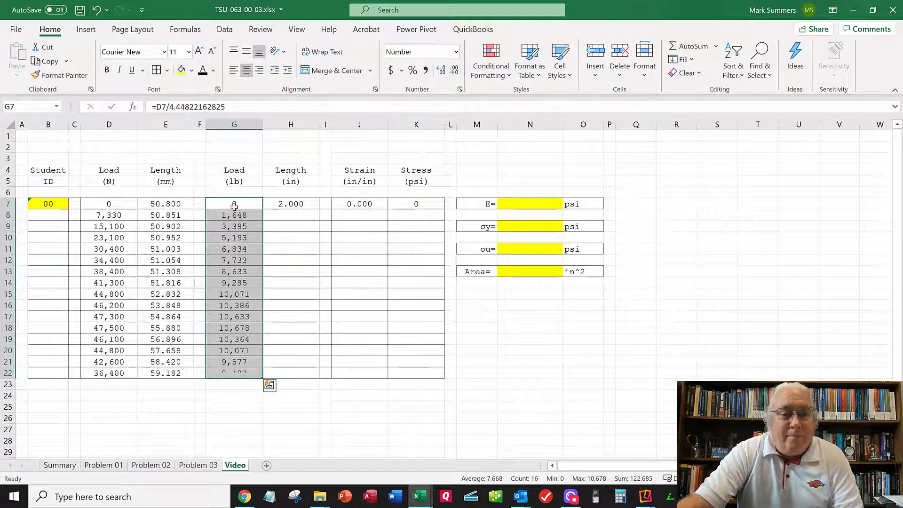
pyautogui.click(234, 205)
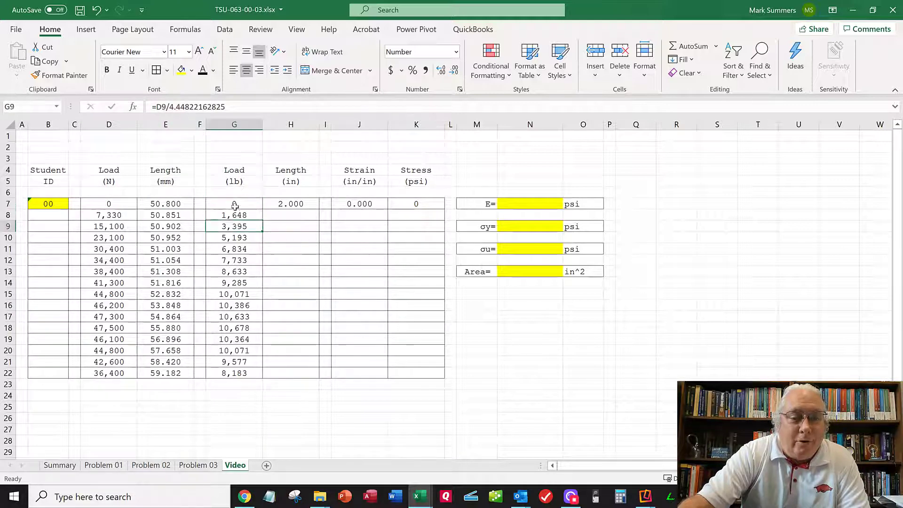
pyautogui.moveTo(230, 209); pyautogui.dragTo(237, 376)
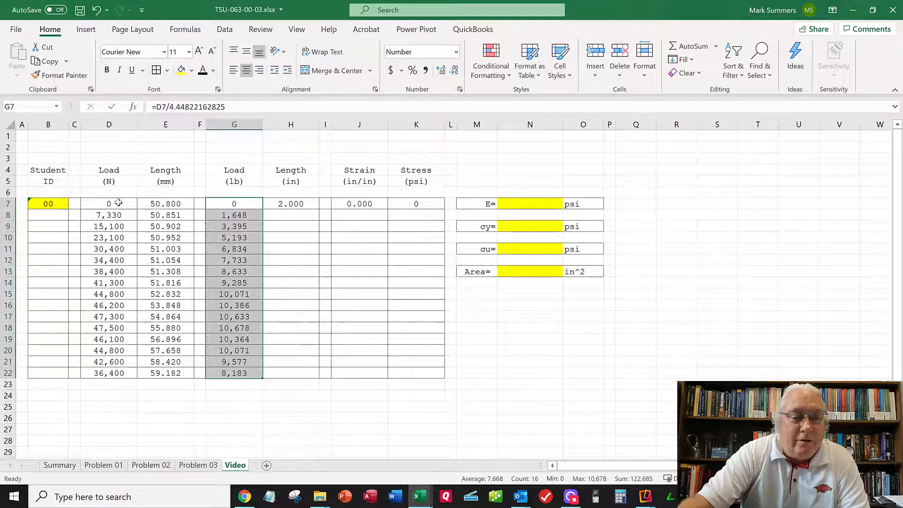
pyautogui.moveTo(116, 205); pyautogui.dragTo(109, 374)
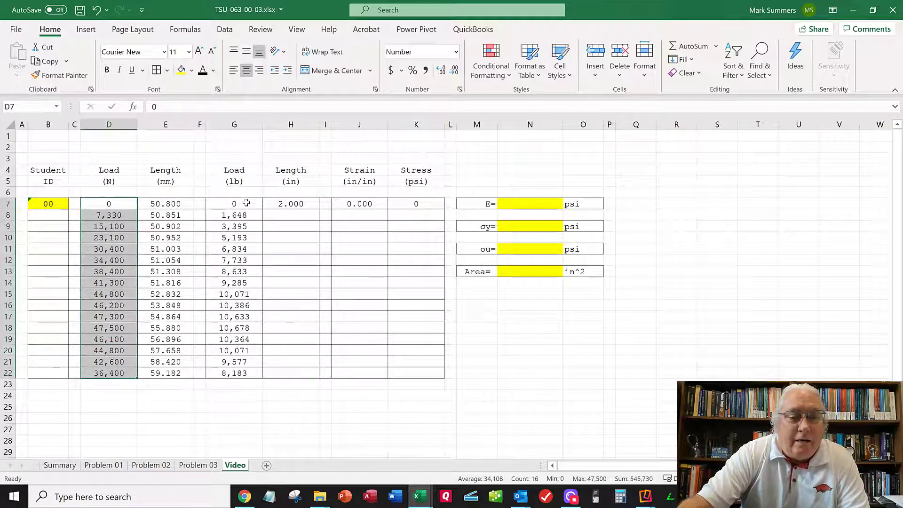
# Review the =E7/25.4 inch conversion in H7 and select the Length (in) cells H7:H22.
pyautogui.moveTo(235, 203); pyautogui.dragTo(239, 377)
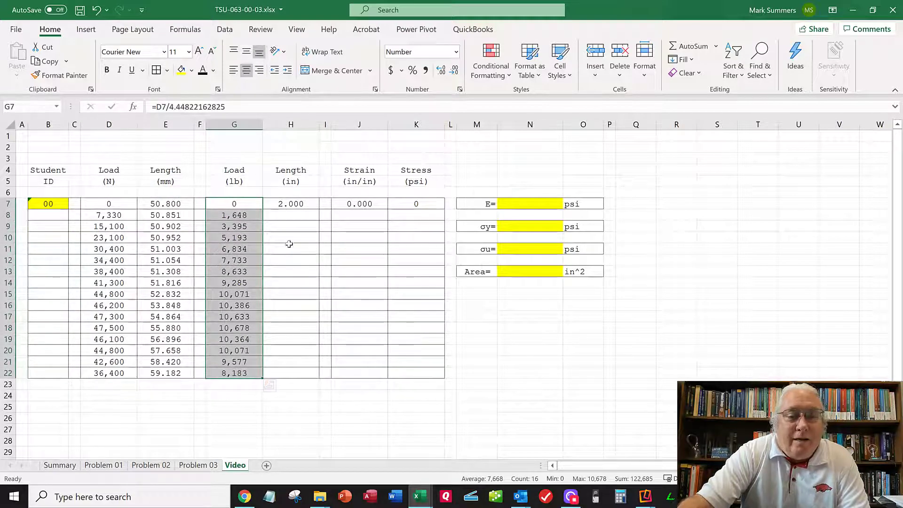
pyautogui.moveTo(291, 202); pyautogui.dragTo(286, 271)
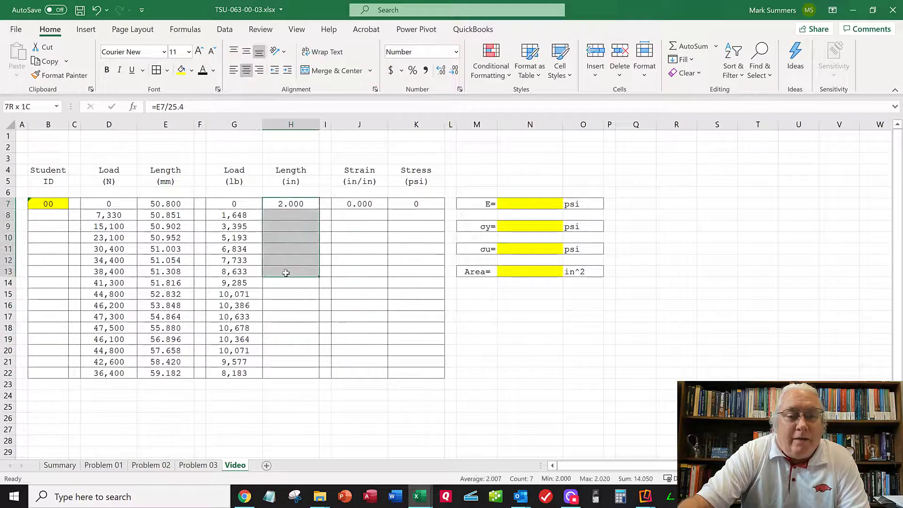
pyautogui.click(286, 205)
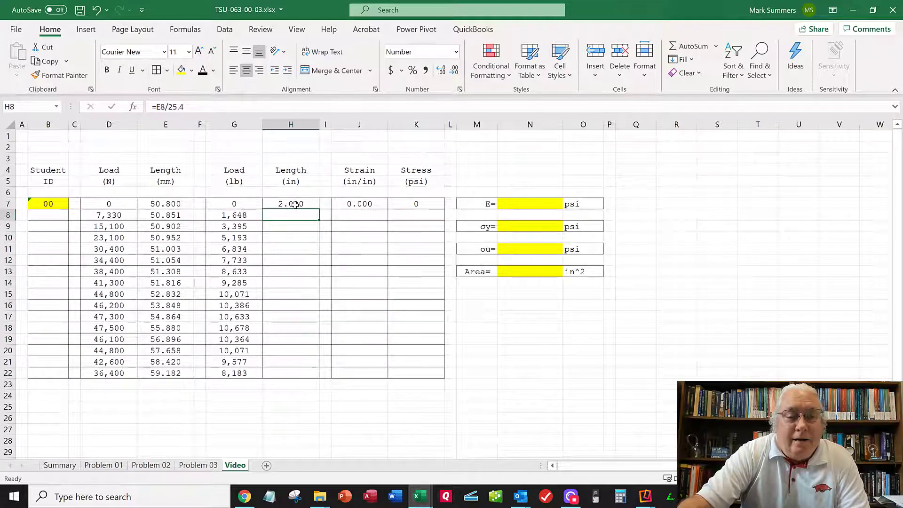
pyautogui.click(175, 106)
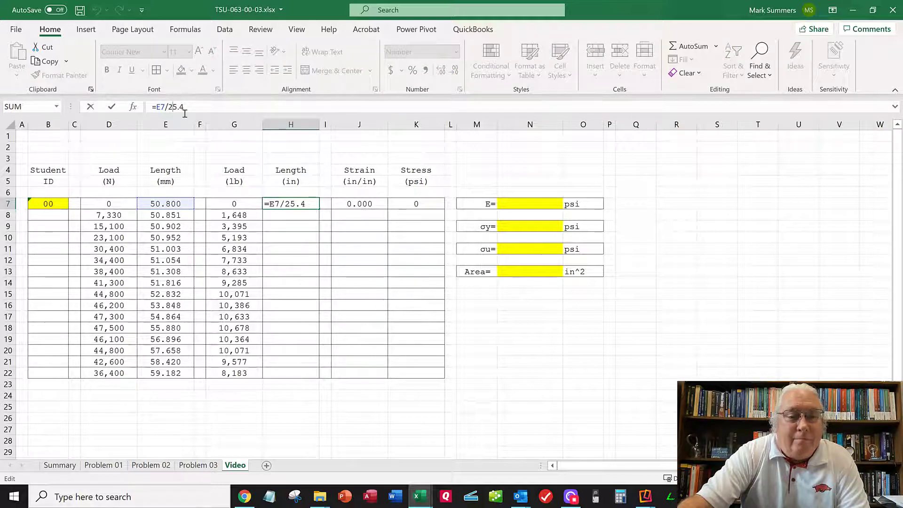
pyautogui.click(306, 246)
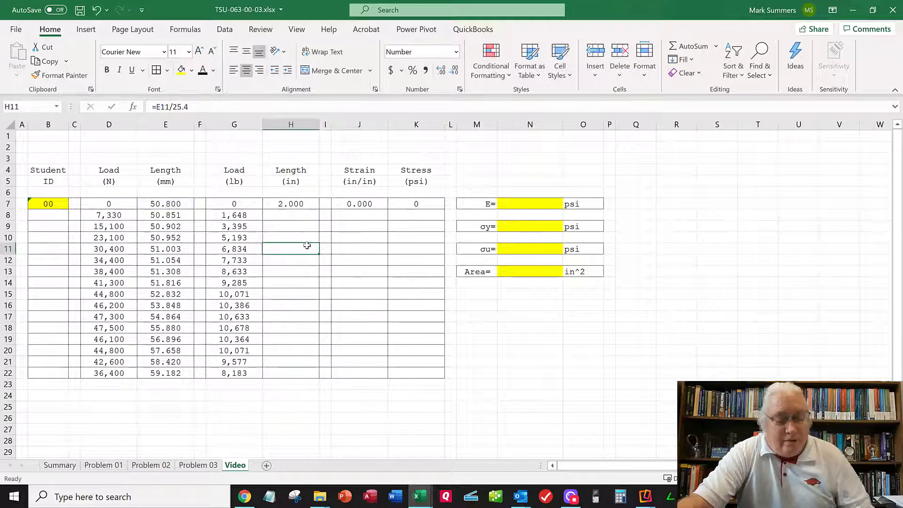
pyautogui.click(299, 203)
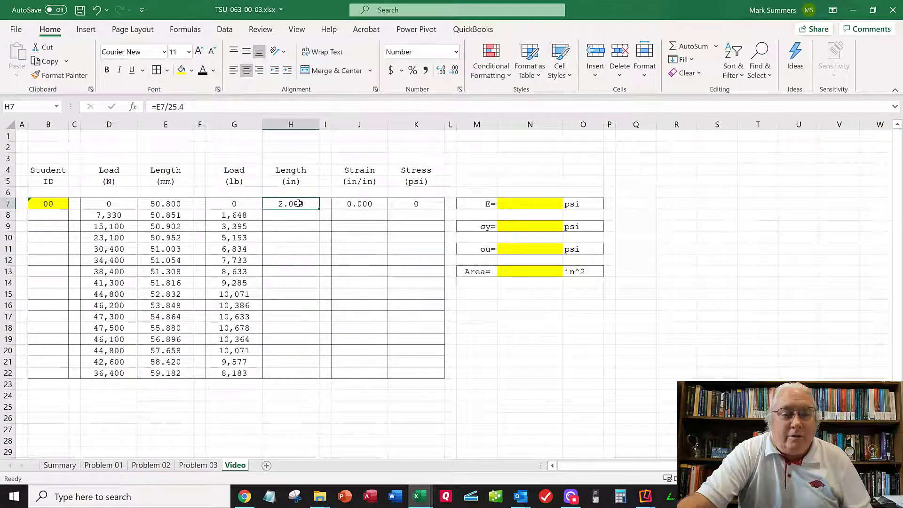
pyautogui.moveTo(297, 204); pyautogui.dragTo(287, 376)
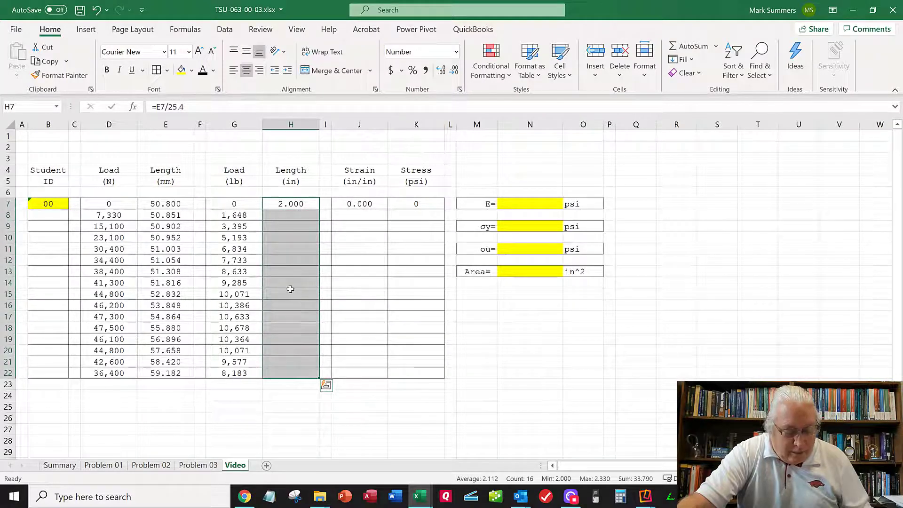
# Check the H8 and H11 length formulas and compare the metric and converted data.
pyautogui.moveTo(288, 217); pyautogui.dragTo(288, 248)
pyautogui.click(287, 218)
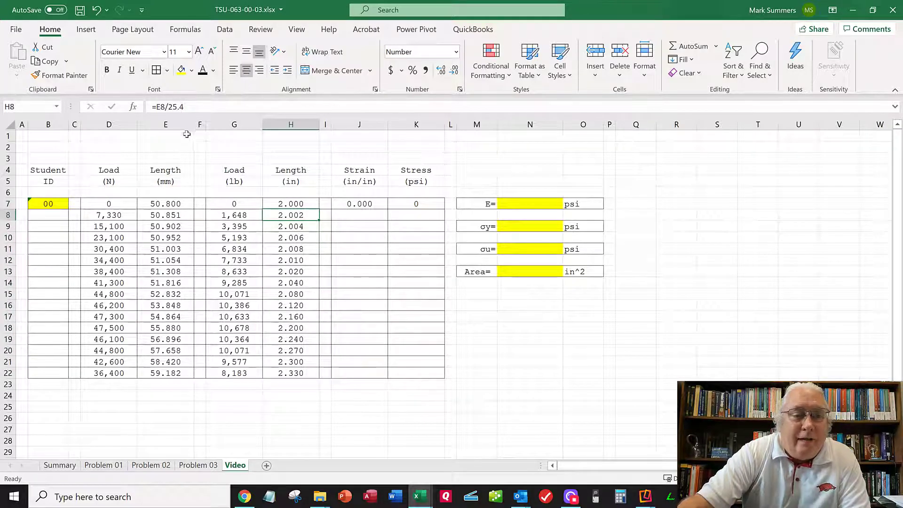
pyautogui.click(169, 102)
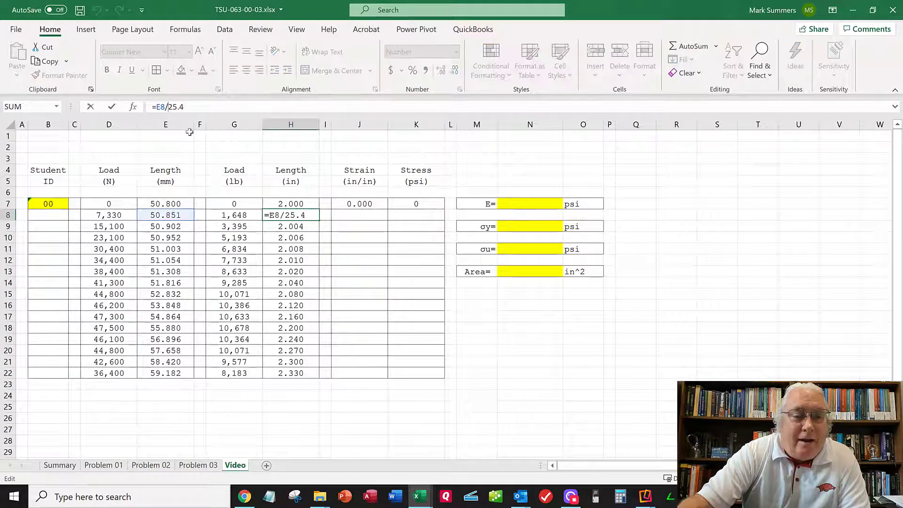
pyautogui.press('Return')
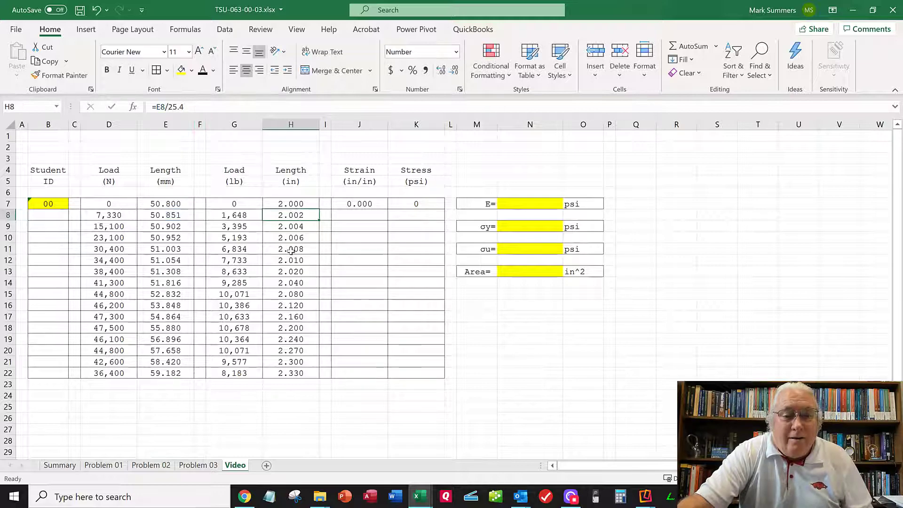
pyautogui.press('Down')
pyautogui.press('Down')
pyautogui.click(168, 108)
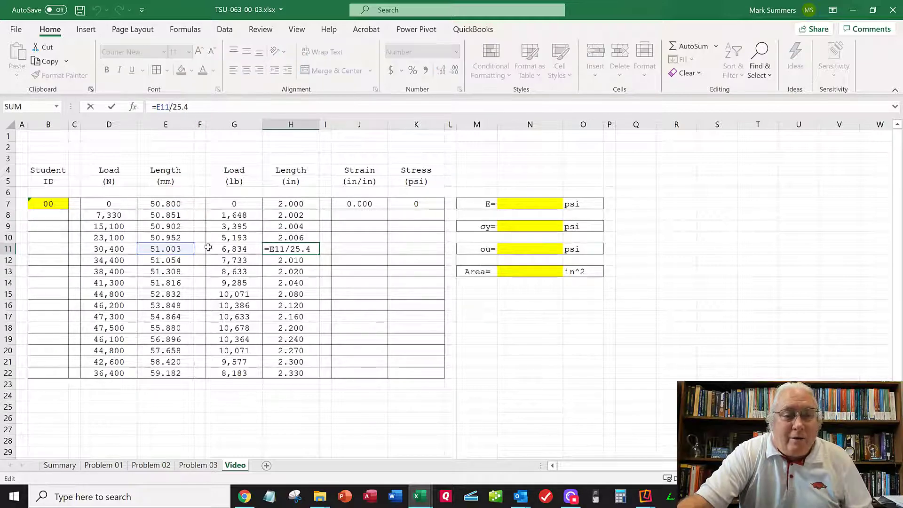
pyautogui.press('Escape')
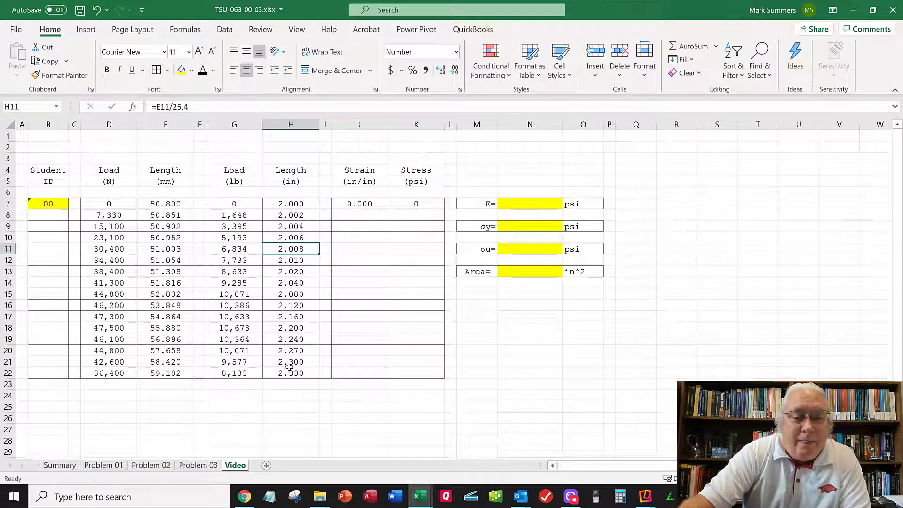
pyautogui.moveTo(121, 206); pyautogui.dragTo(154, 371)
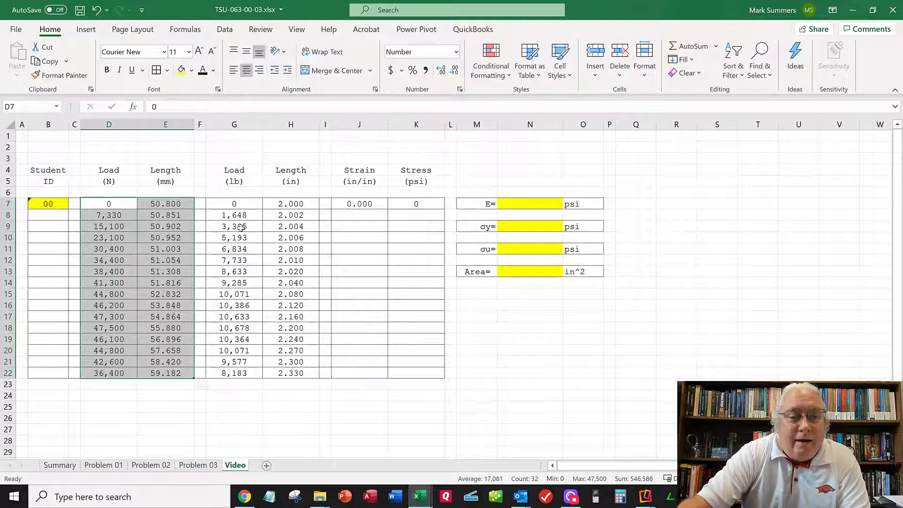
pyautogui.moveTo(237, 205); pyautogui.dragTo(290, 373)
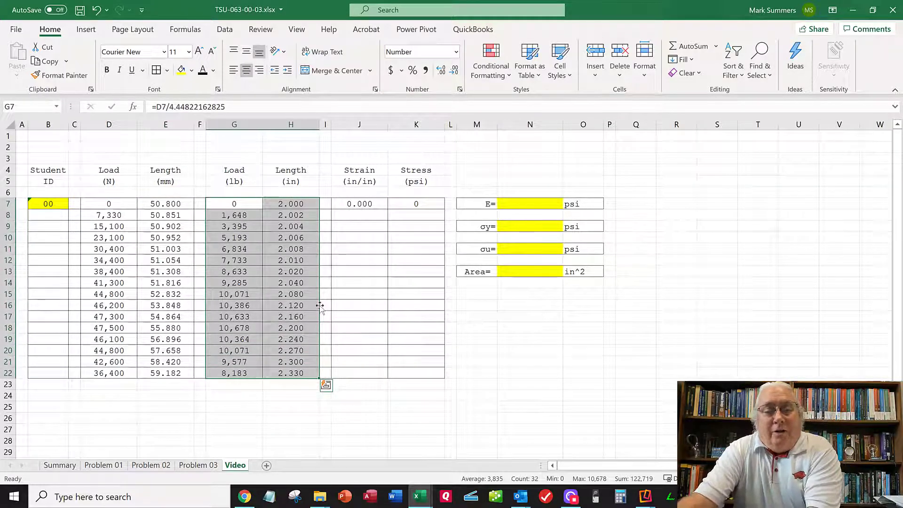
# Enter the strain formula =(E8-E7)/E7 in J8.
pyautogui.click(367, 205)
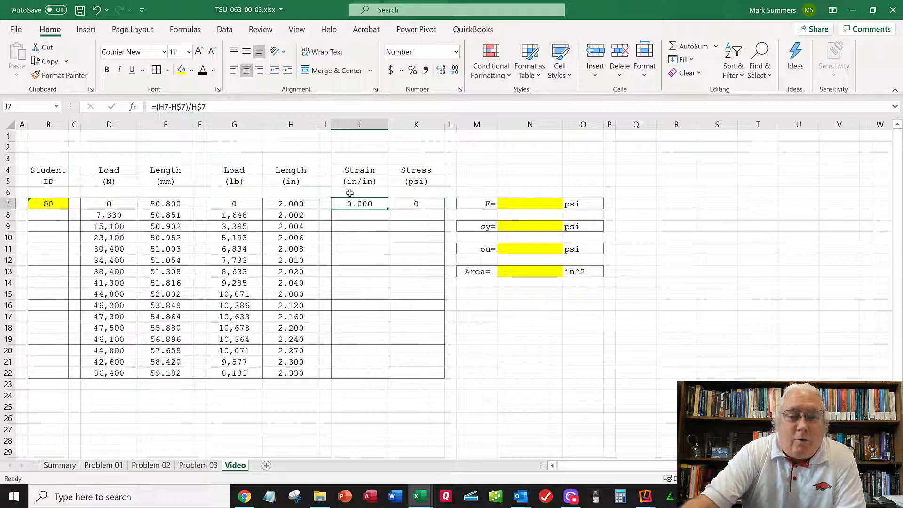
pyautogui.click(352, 215)
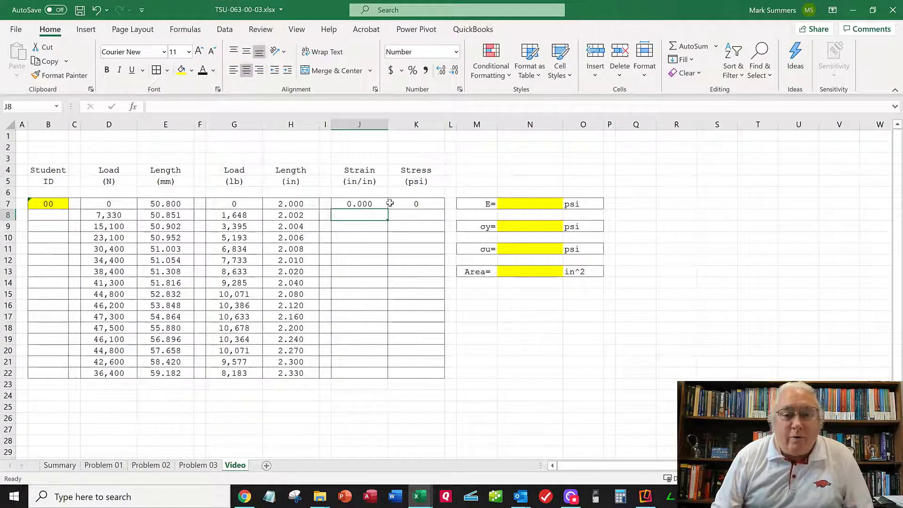
pyautogui.write('=')
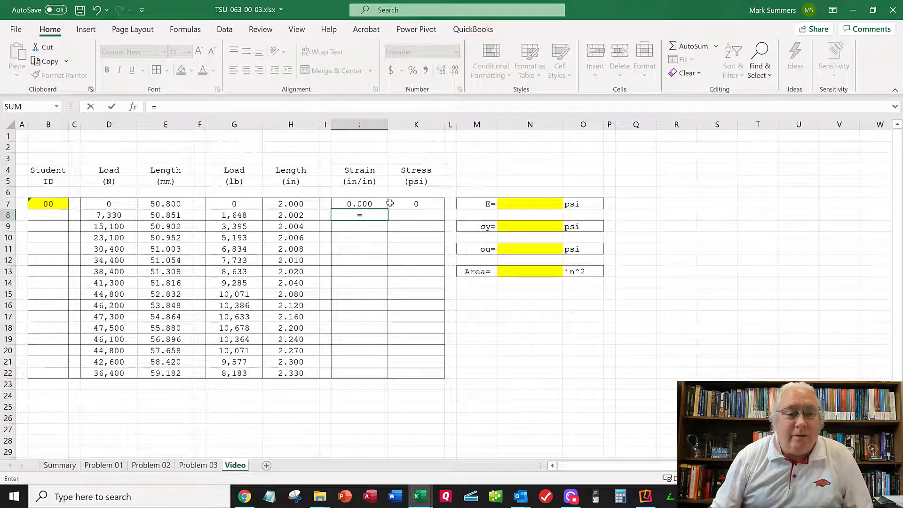
pyautogui.press('Left')
pyautogui.press('Left')
pyautogui.press('Left')
pyautogui.press('Left')
pyautogui.press('Left')
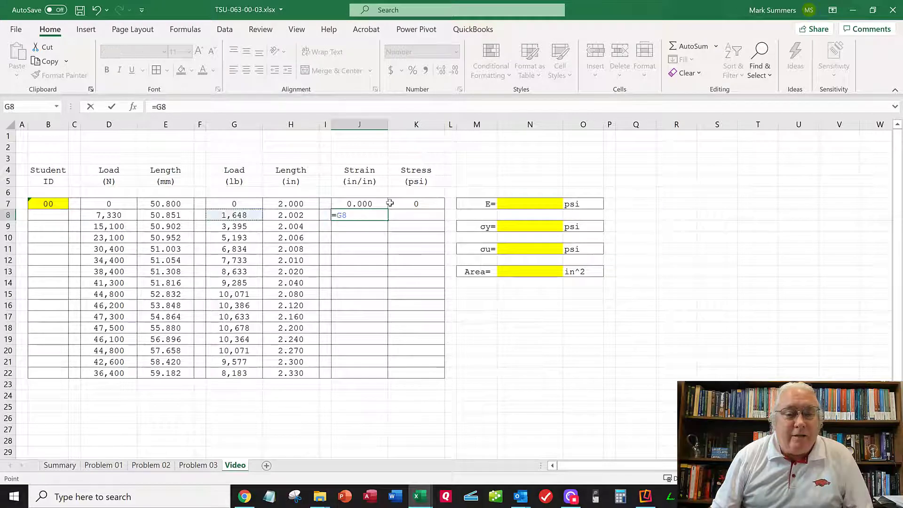
pyautogui.press('BackSpace')
pyautogui.press('BackSpace')
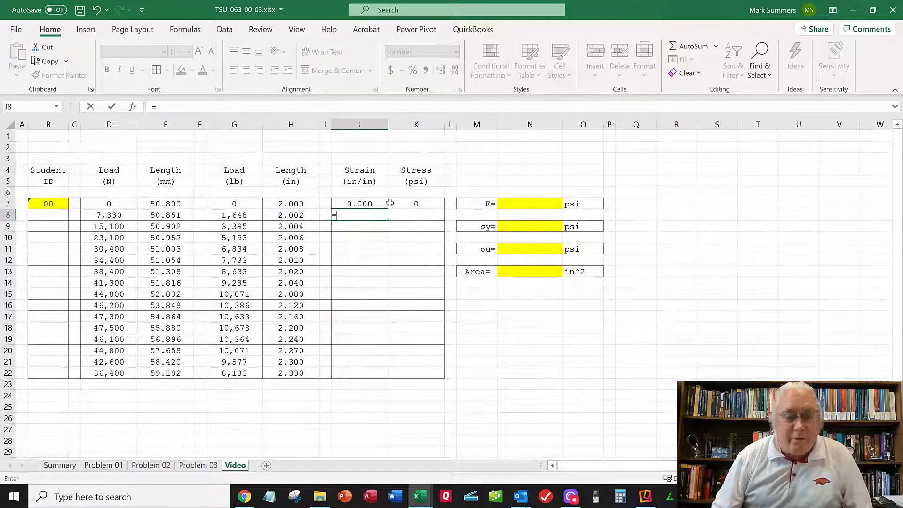
pyautogui.write('(')
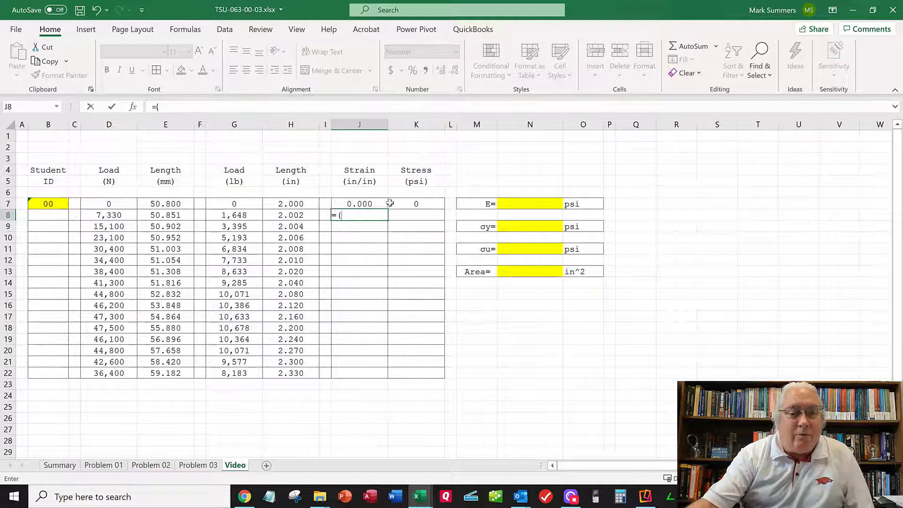
pyautogui.click(175, 215)
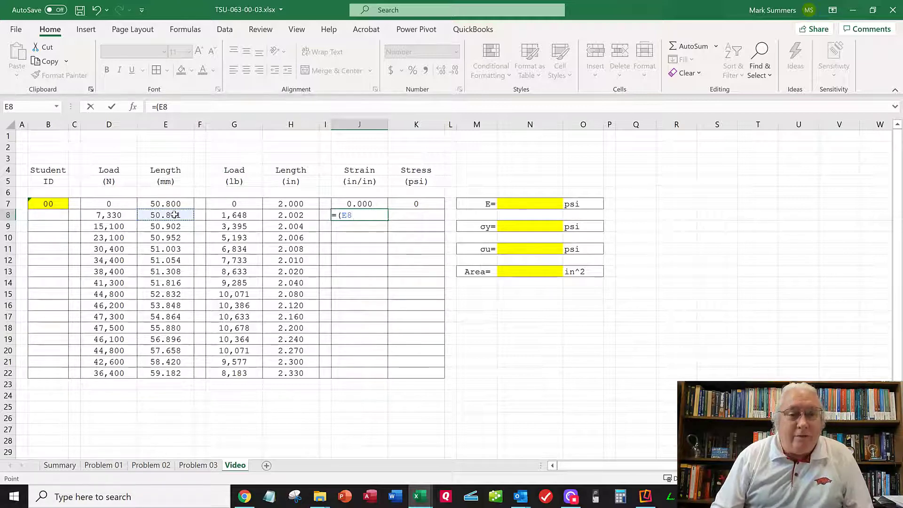
pyautogui.write('-')
pyautogui.click(165, 203)
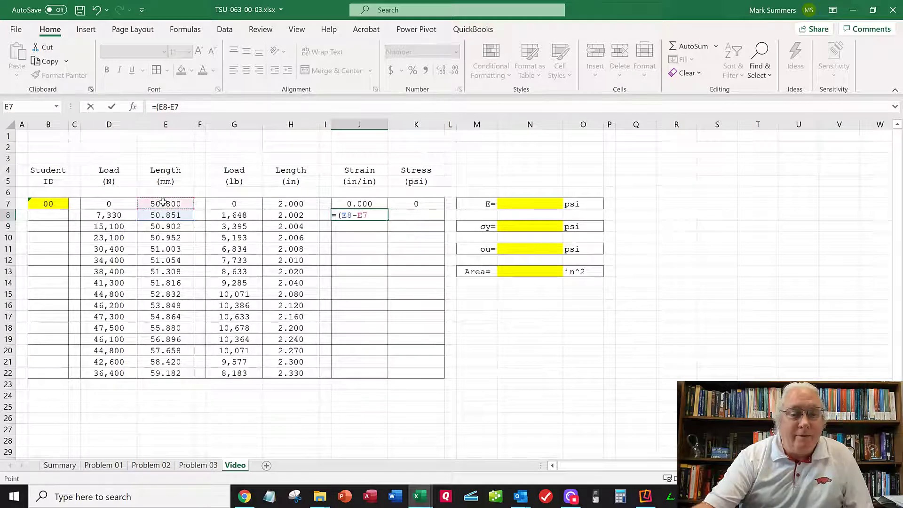
pyautogui.write(')')
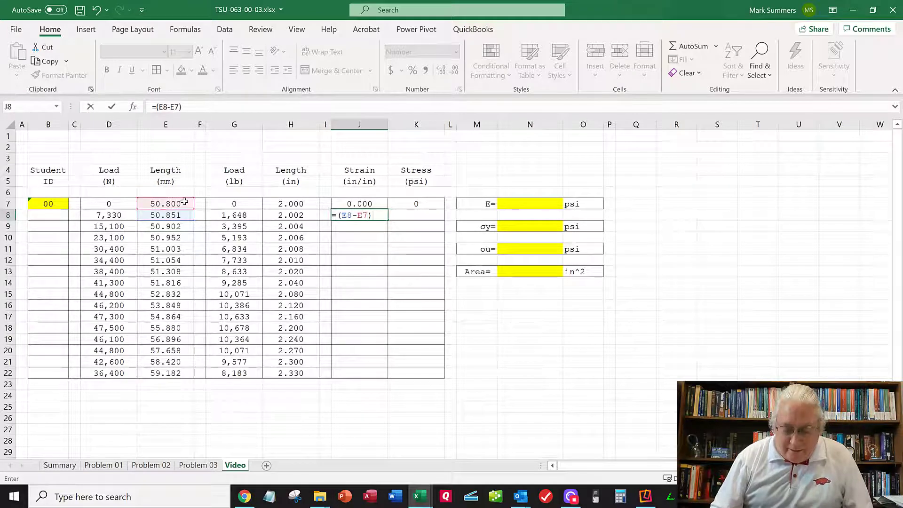
pyautogui.write('/')
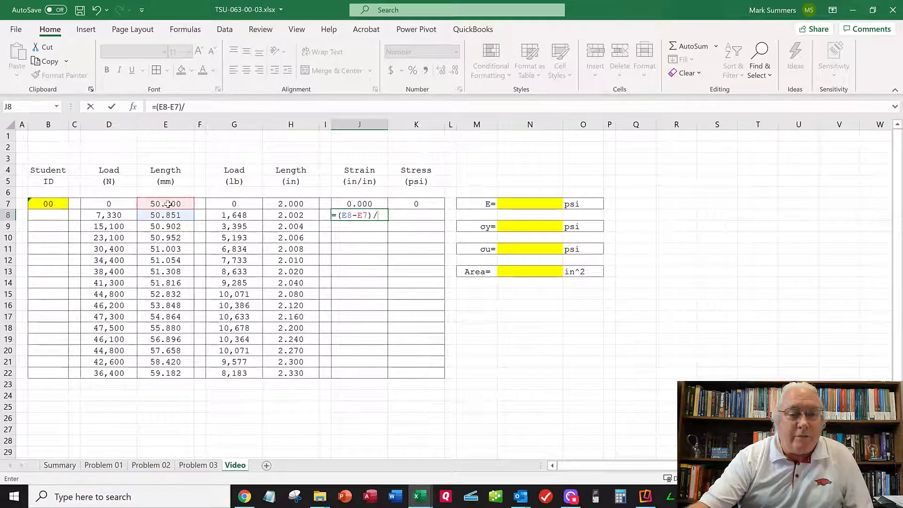
pyautogui.click(168, 204)
pyautogui.hotkey('ctrl', 'Return')
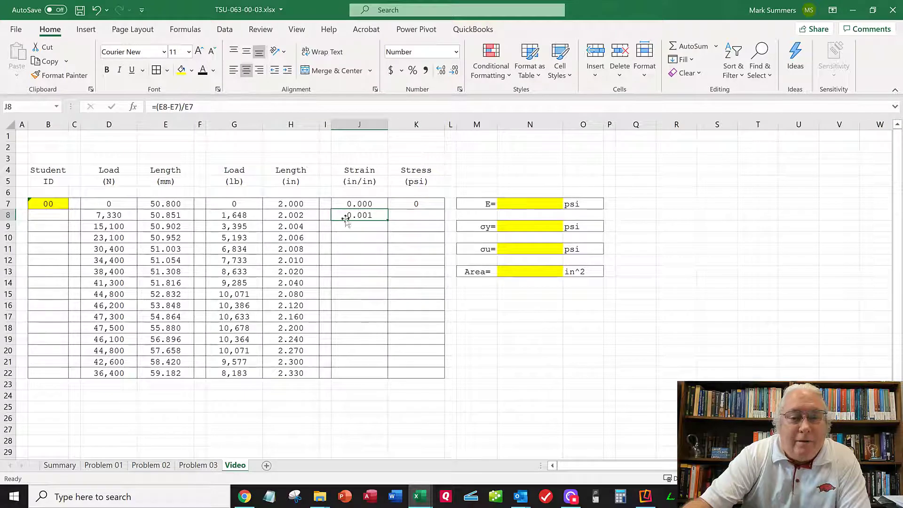
# Lock the original-length row as =(E8-E$7)/E$7 and fill it down J8:J22.
pyautogui.click(175, 107)
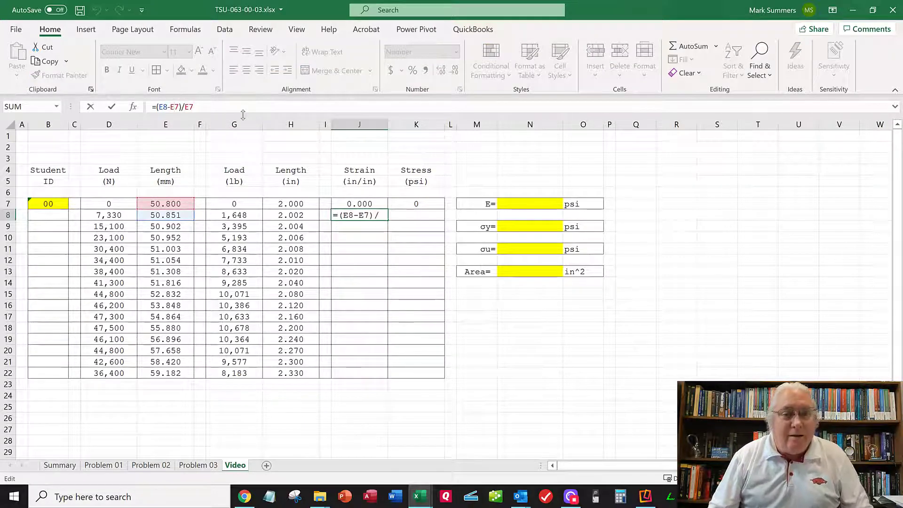
pyautogui.write('$7)/E')
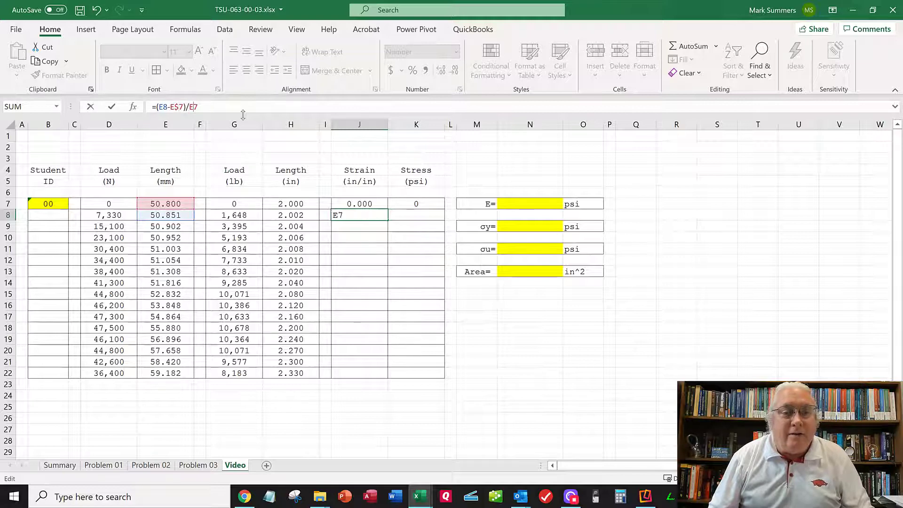
pyautogui.write('$')
pyautogui.hotkey('ctrl', 'Return')
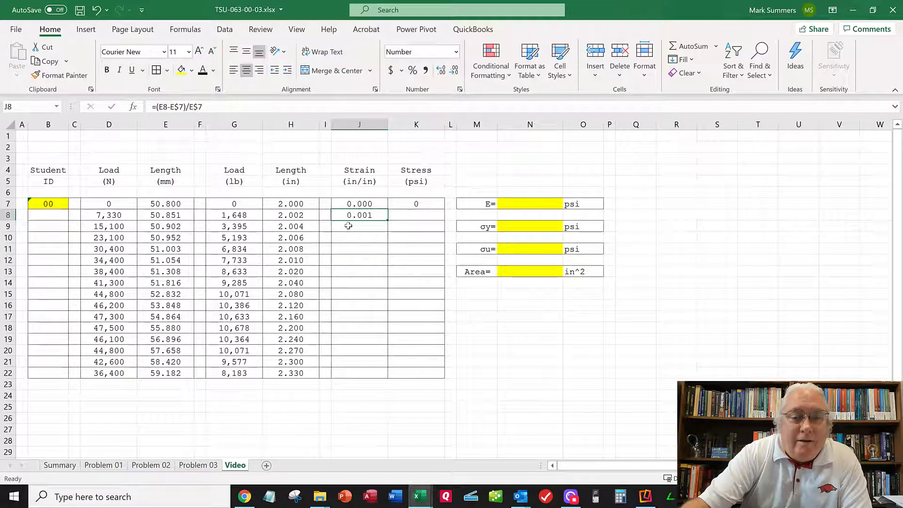
pyautogui.moveTo(354, 215); pyautogui.dragTo(371, 373)
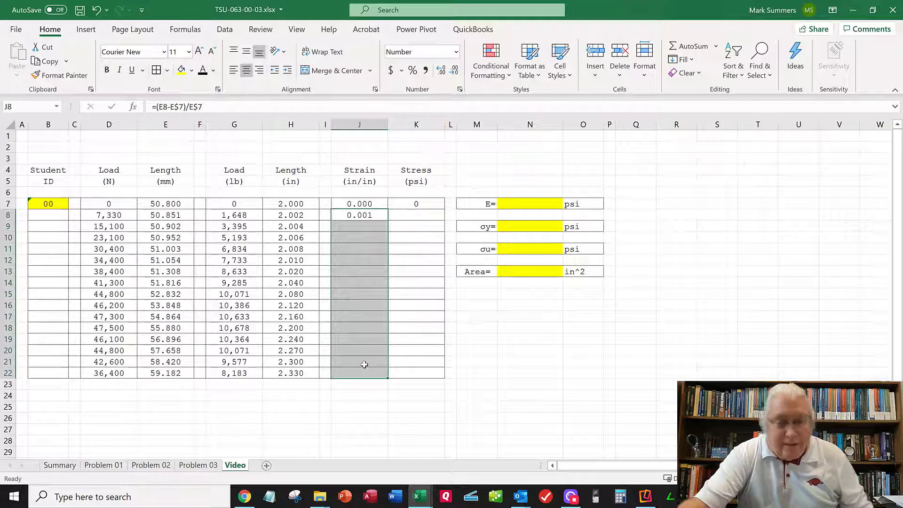
pyautogui.hotkey('ctrl', 'd')
pyautogui.press('Down')
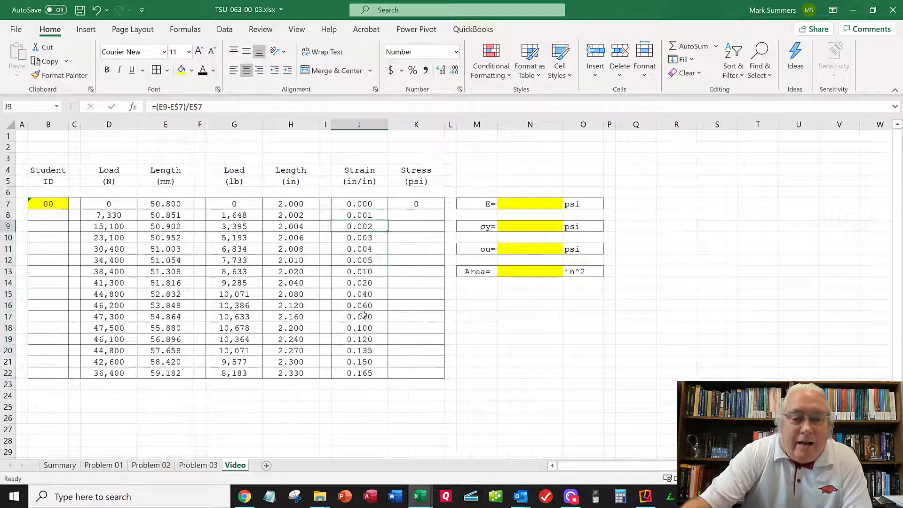
# Check the copied strain formula in row 20 and review the strain values.
pyautogui.click(360, 352)
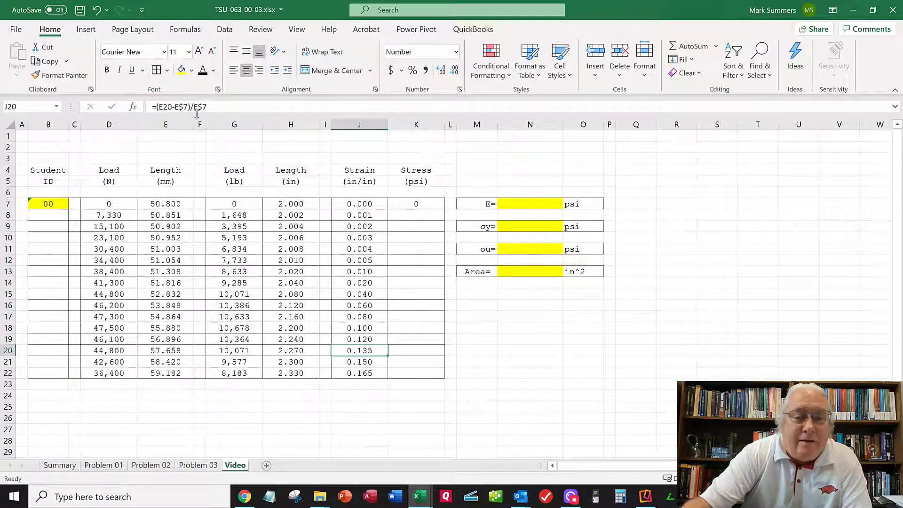
pyautogui.click(184, 107)
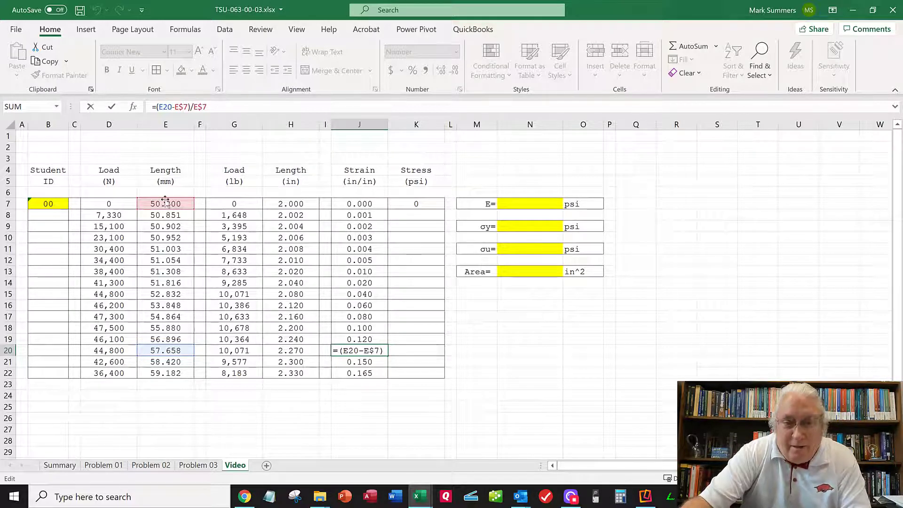
pyautogui.press('Return')
pyautogui.moveTo(343, 204); pyautogui.dragTo(347, 373)
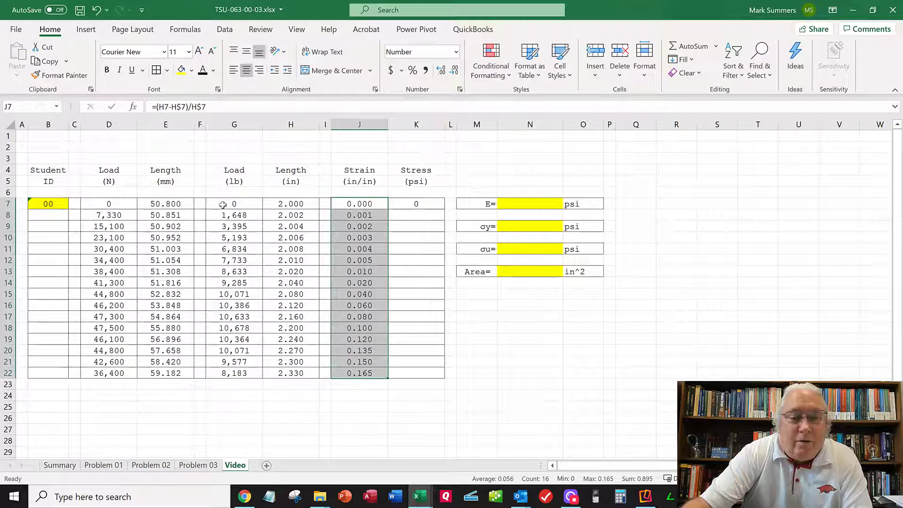
# Enter =PI()/4*0.5^2 in N13 to get a 0.196 in^2 area.
pyautogui.click(415, 215)
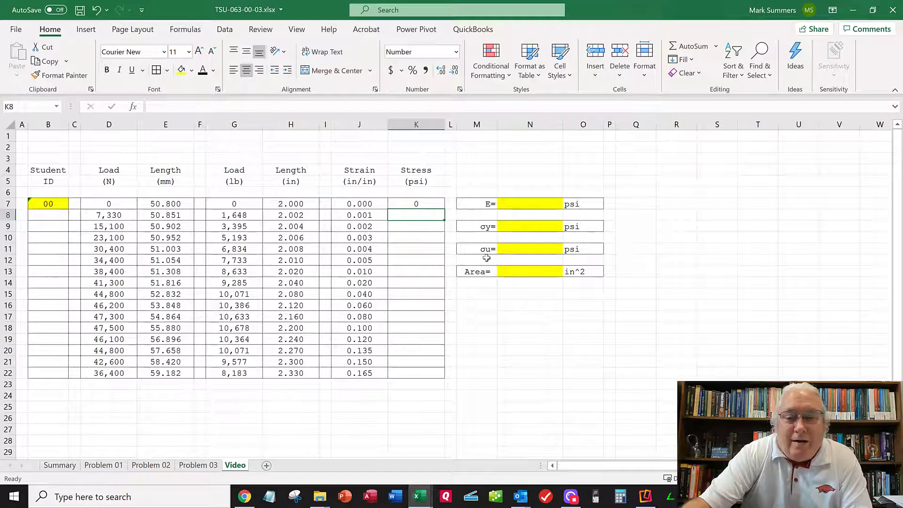
pyautogui.click(519, 270)
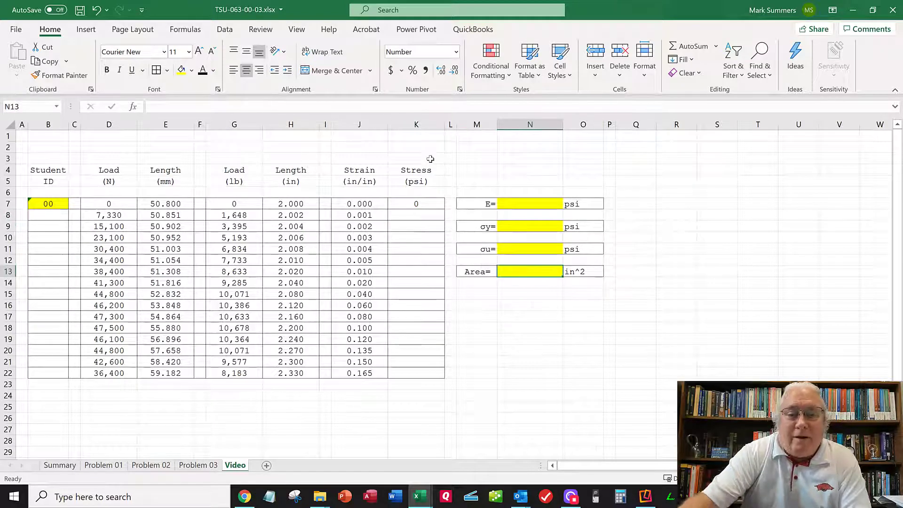
pyautogui.write('=')
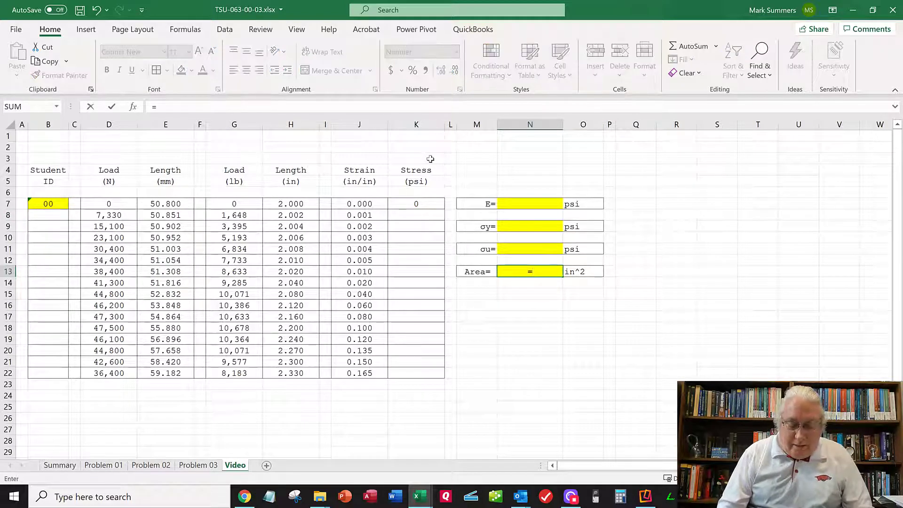
pyautogui.write('PI()')
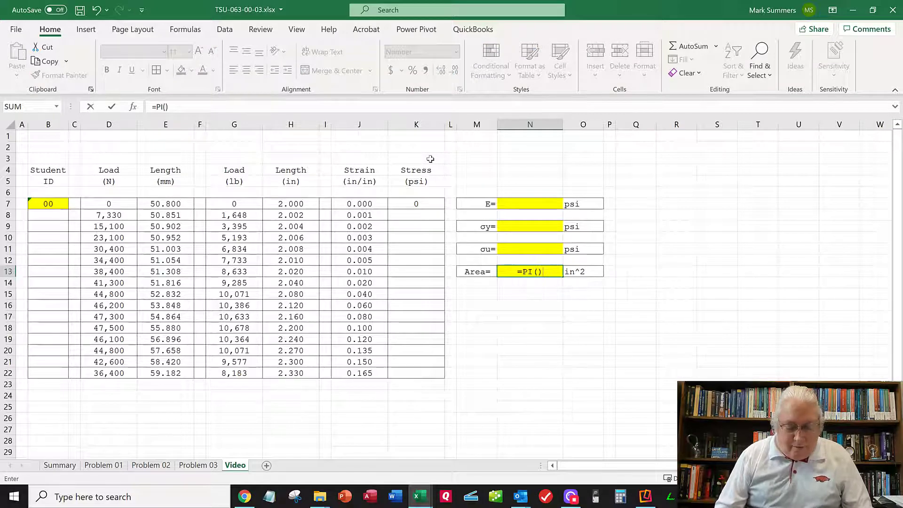
pyautogui.write('/4*')
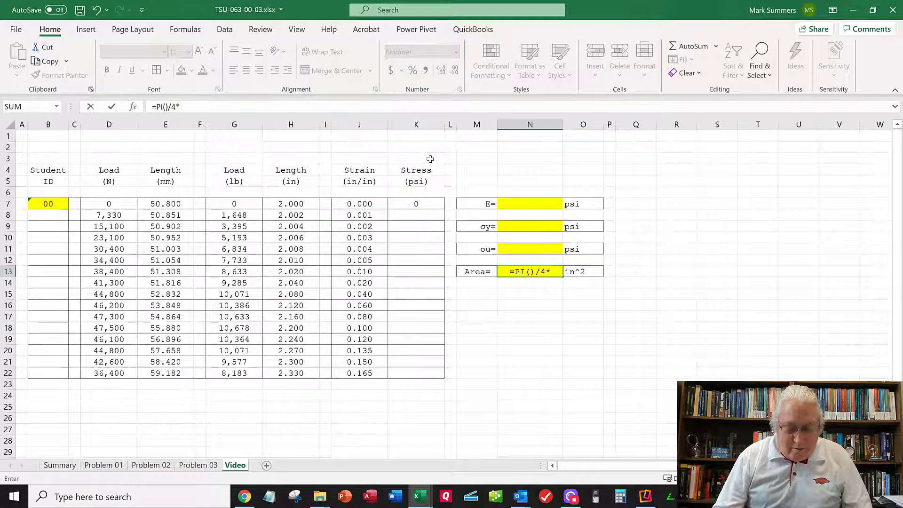
pyautogui.write('0.5^2')
pyautogui.press('Return')
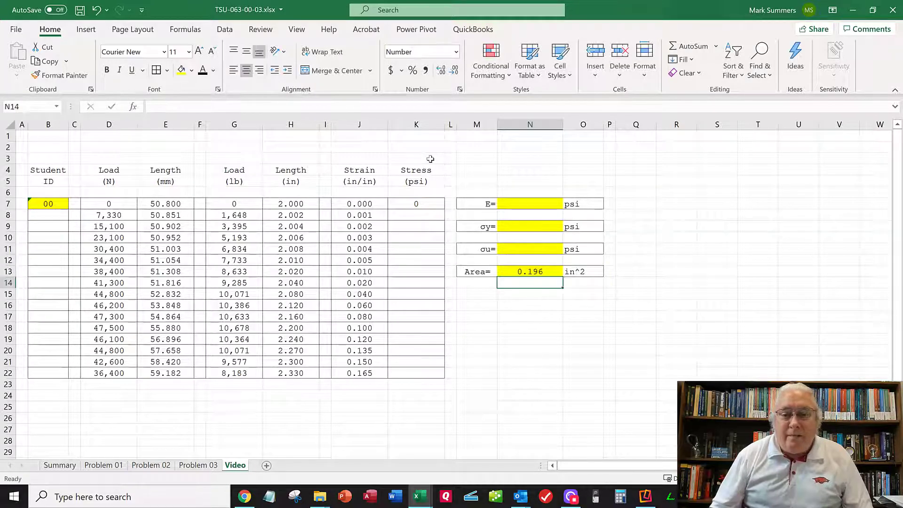
pyautogui.press('Up')
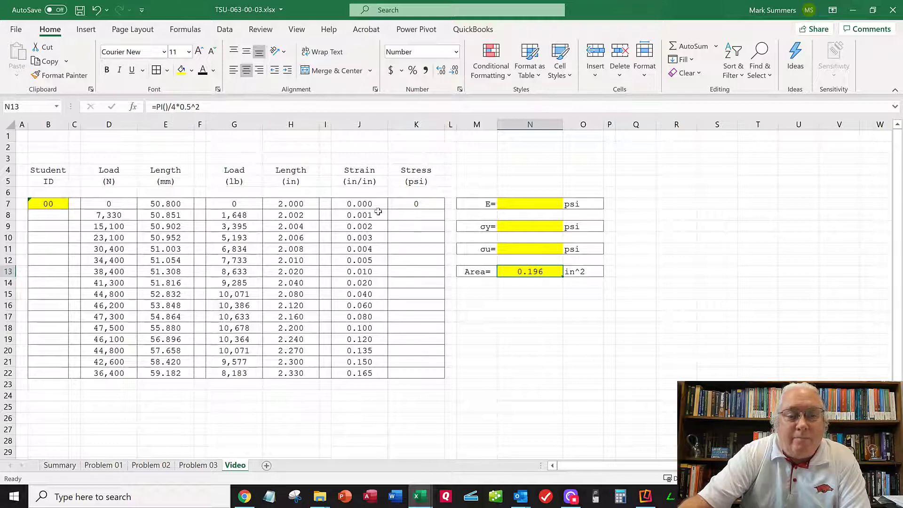
# Enter the stress formula =G8/N13 in K8.
pyautogui.click(421, 213)
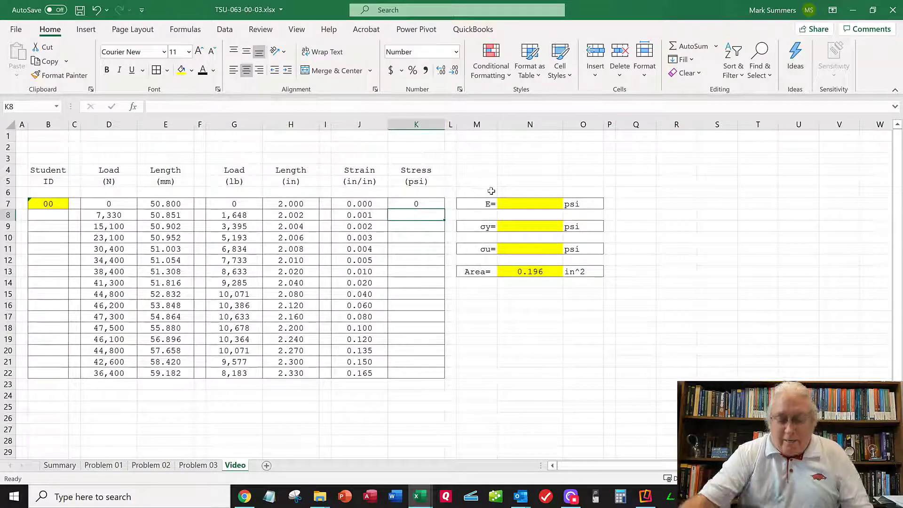
pyautogui.write('=')
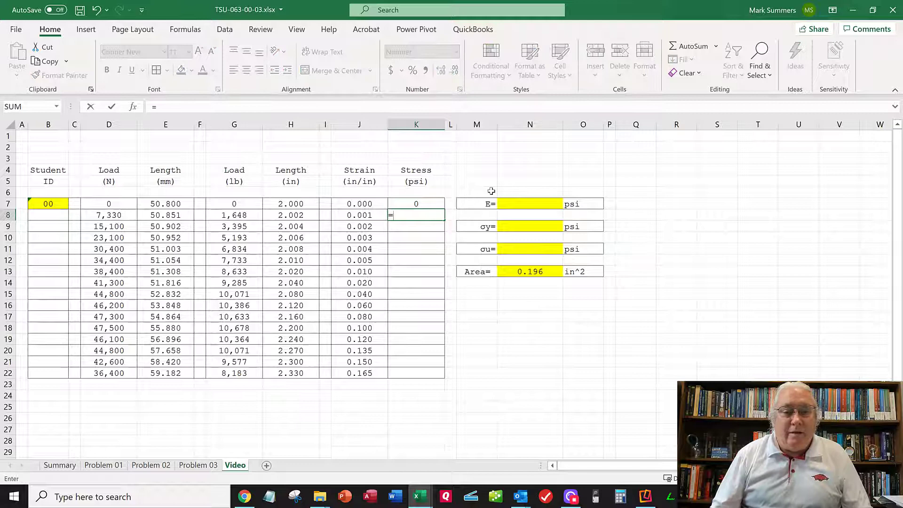
pyautogui.press('Left')
pyautogui.press('Left')
pyautogui.press('Left')
pyautogui.press('Left')
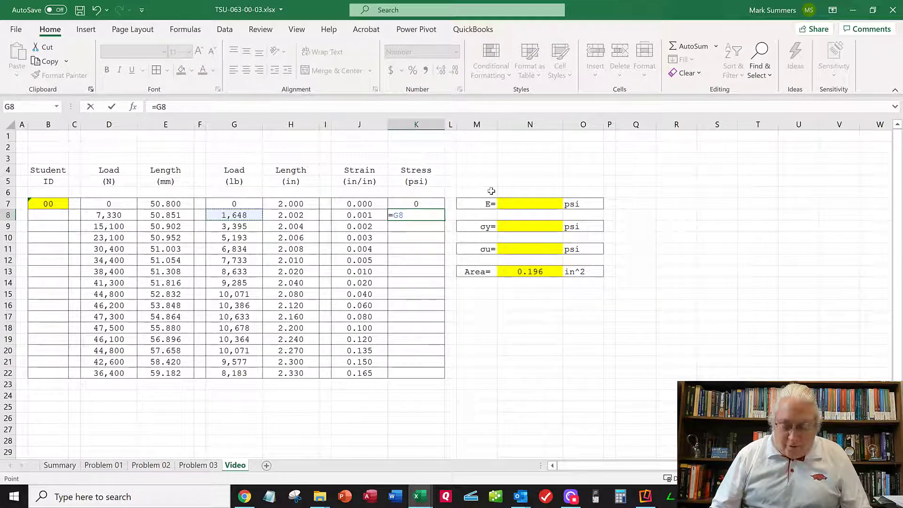
pyautogui.write('/')
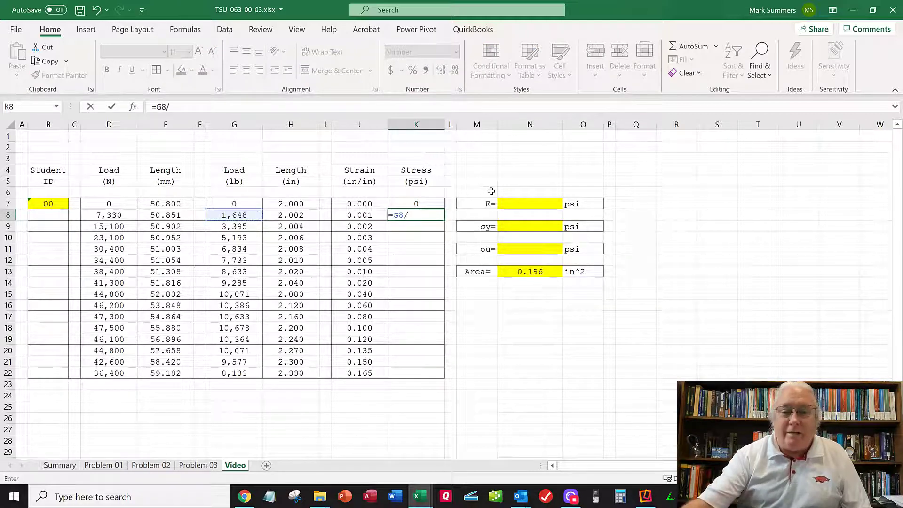
pyautogui.click(540, 272)
pyautogui.press('Return')
pyautogui.press('Up')
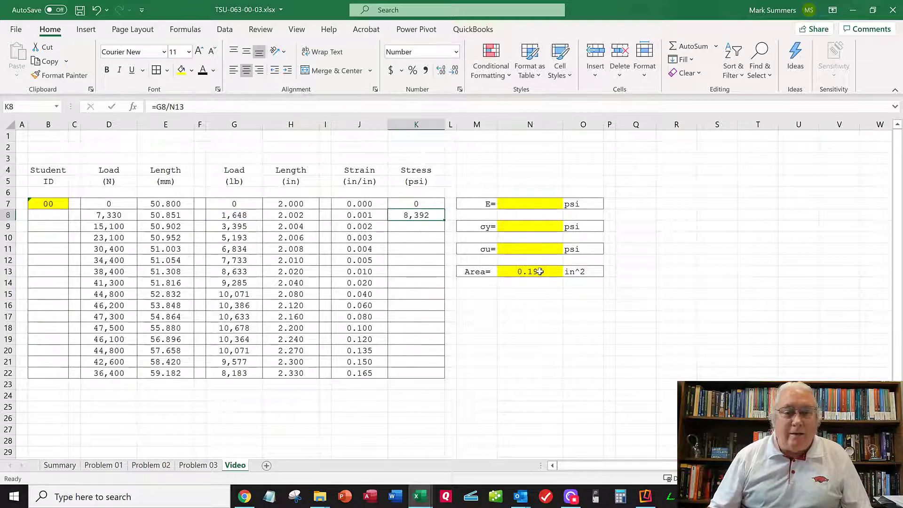
pyautogui.press('Left')
pyautogui.press('Left')
pyautogui.press('Left')
pyautogui.press('Left')
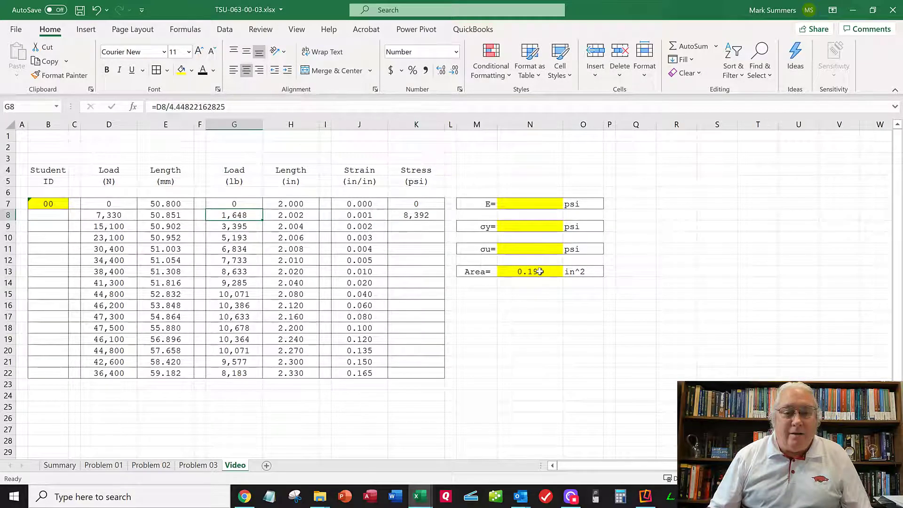
pyautogui.press('Right')
pyautogui.press('Right')
pyautogui.press('Right')
pyautogui.press('Right')
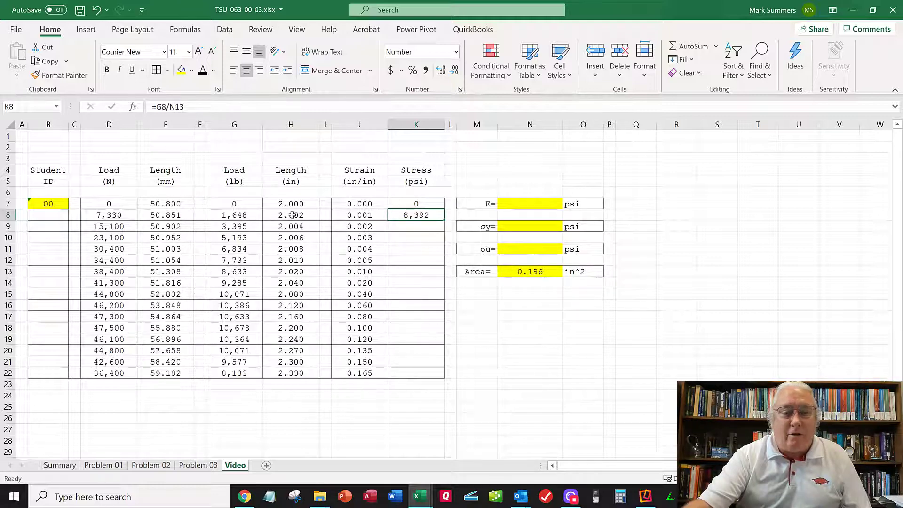
# Lock the area row as =G8/N$13 and fill the stress formula down to K22.
pyautogui.click(177, 107)
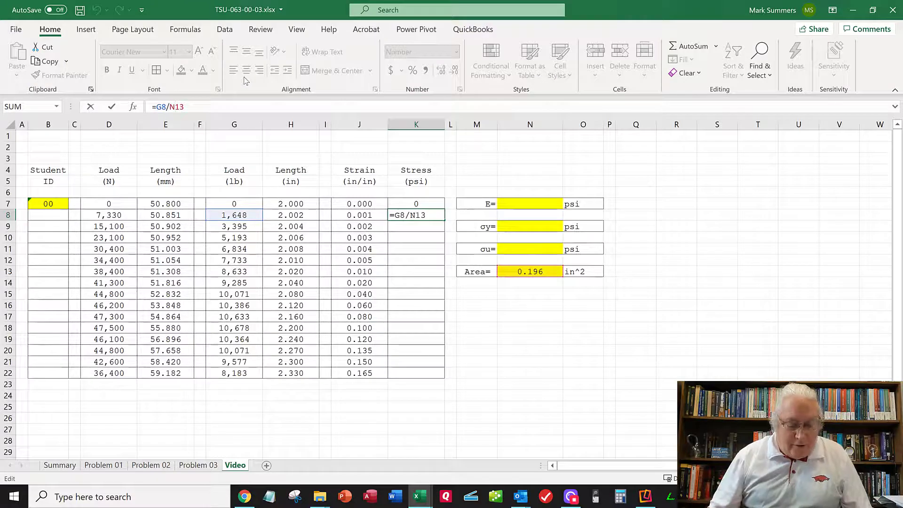
pyautogui.write('$')
pyautogui.hotkey('ctrl', 'Return')
pyautogui.hotkey('shift', 'Down')
pyautogui.hotkey('shift', 'Down')
pyautogui.hotkey('shift', 'Down')
pyautogui.hotkey('shift', 'Down')
pyautogui.hotkey('shift', 'Down')
pyautogui.hotkey('shift', 'Down')
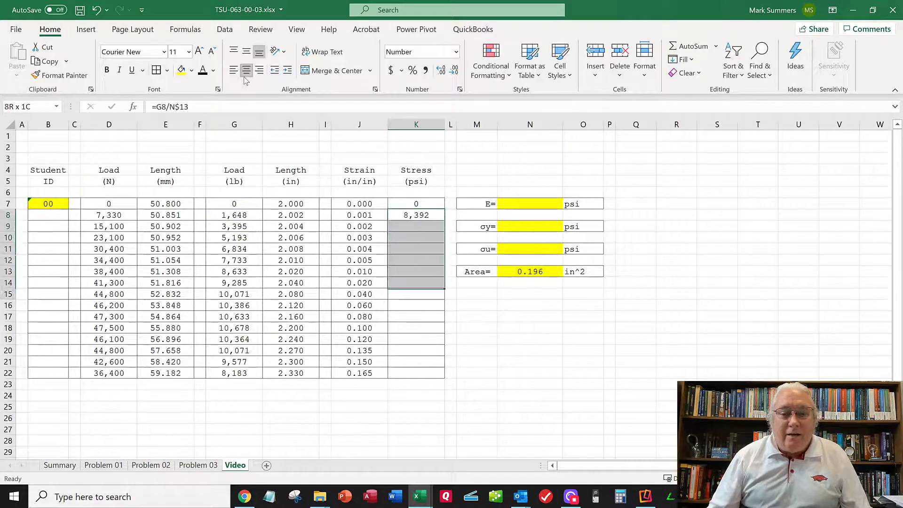
pyautogui.hotkey('shift', 'Down')
pyautogui.hotkey('shift', 'Down')
pyautogui.hotkey('shift', 'Down')
pyautogui.hotkey('shift', 'Down')
pyautogui.hotkey('shift', 'Down')
pyautogui.hotkey('shift', 'Down')
pyautogui.hotkey('shift', 'Down')
pyautogui.hotkey('shift', 'Down')
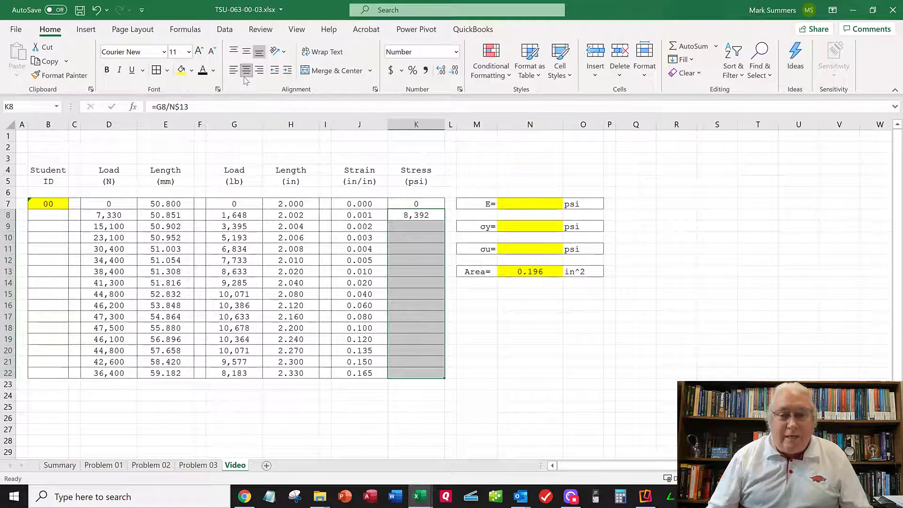
pyautogui.hotkey('ctrl', 'd')
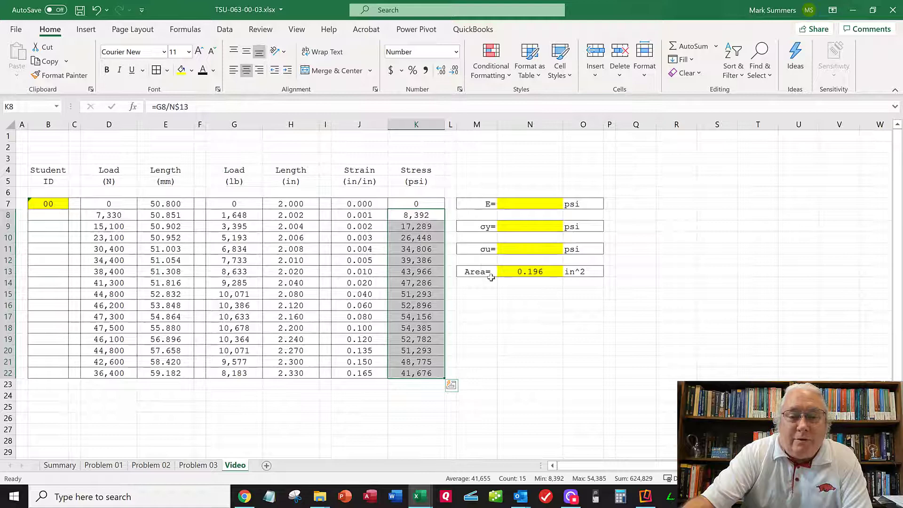
# Insert a straight-lines-and-markers scatter chart of J7:K22 and place it over columns C–I.
pyautogui.click(503, 303)
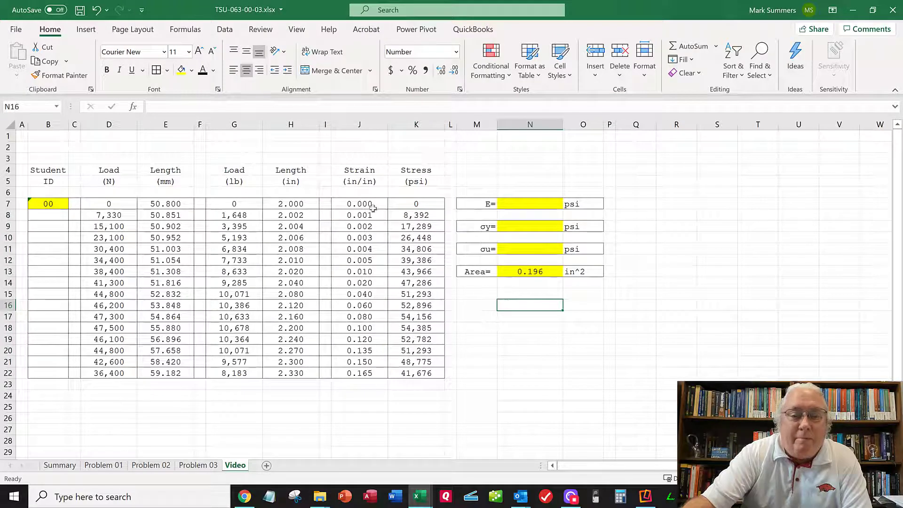
pyautogui.moveTo(358, 204); pyautogui.dragTo(423, 373)
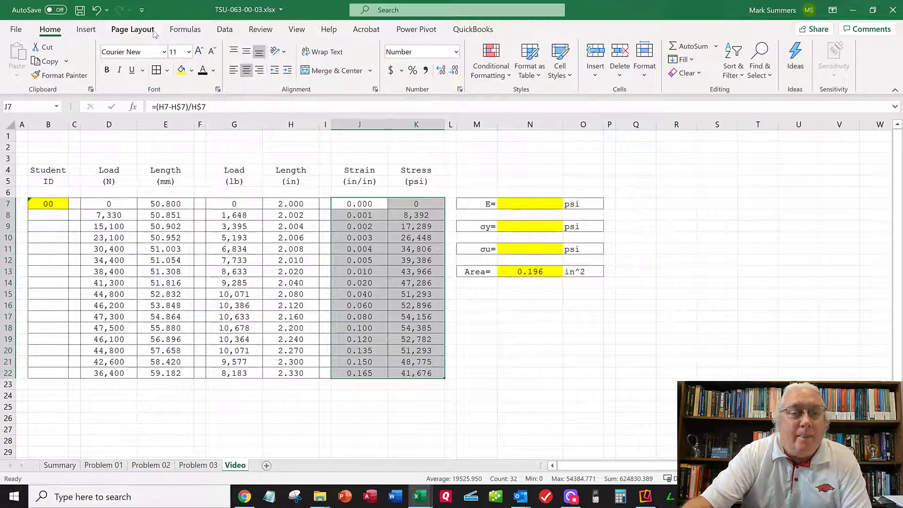
pyautogui.click(85, 29)
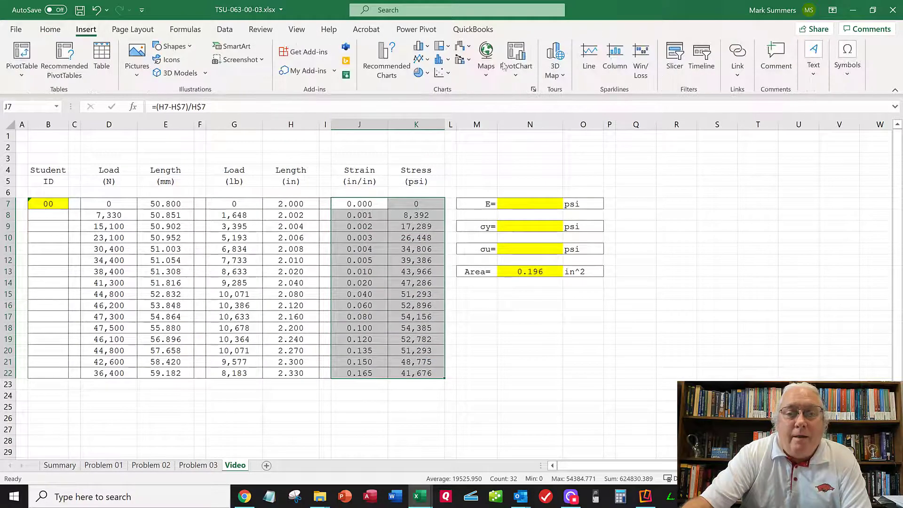
pyautogui.click(442, 73)
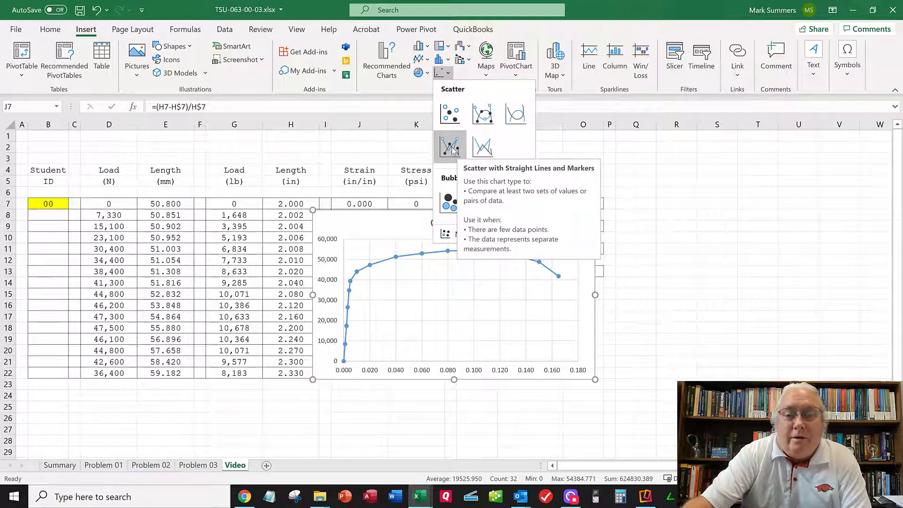
pyautogui.click(450, 147)
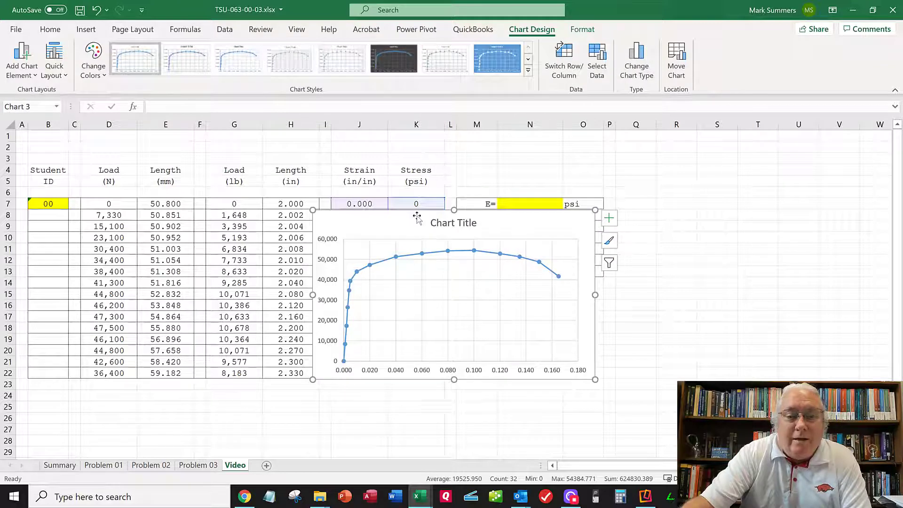
pyautogui.moveTo(417, 216); pyautogui.dragTo(178, 151)
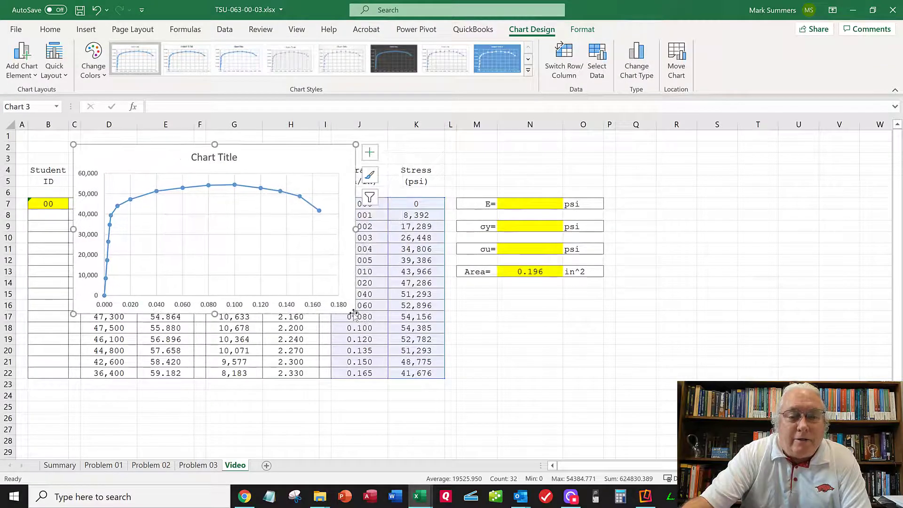
# Enlarge the chart and set the strain axis major unit to 0.01, minor to 0.002.
pyautogui.moveTo(353, 314); pyautogui.dragTo(825, 388)
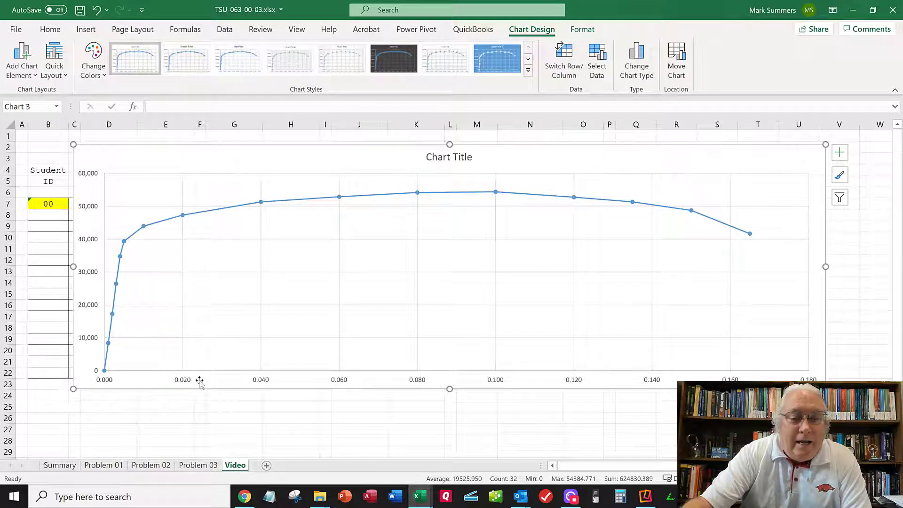
pyautogui.click(181, 382)
pyautogui.rightClick(181, 382)
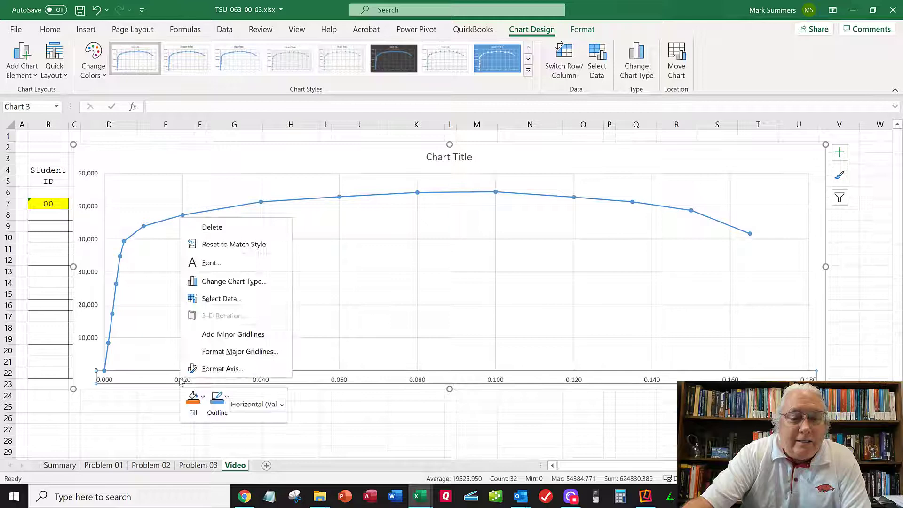
pyautogui.click(202, 368)
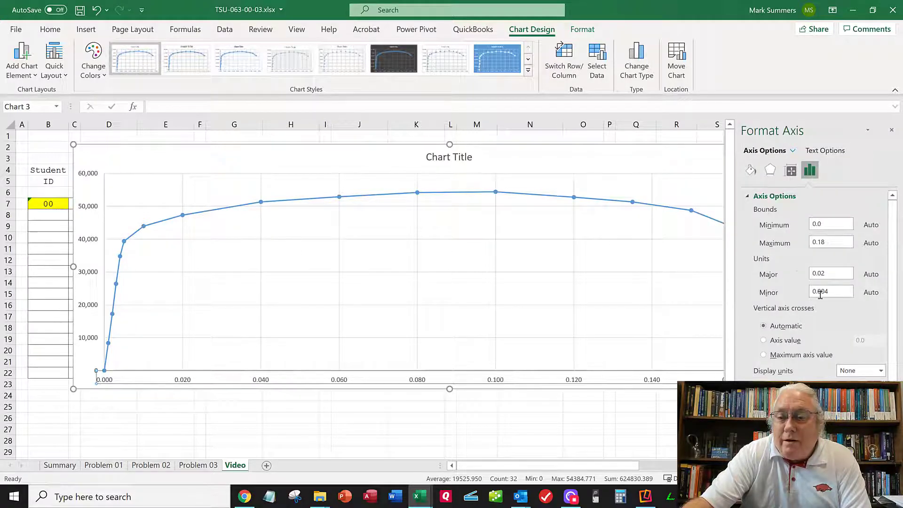
pyautogui.click(841, 293)
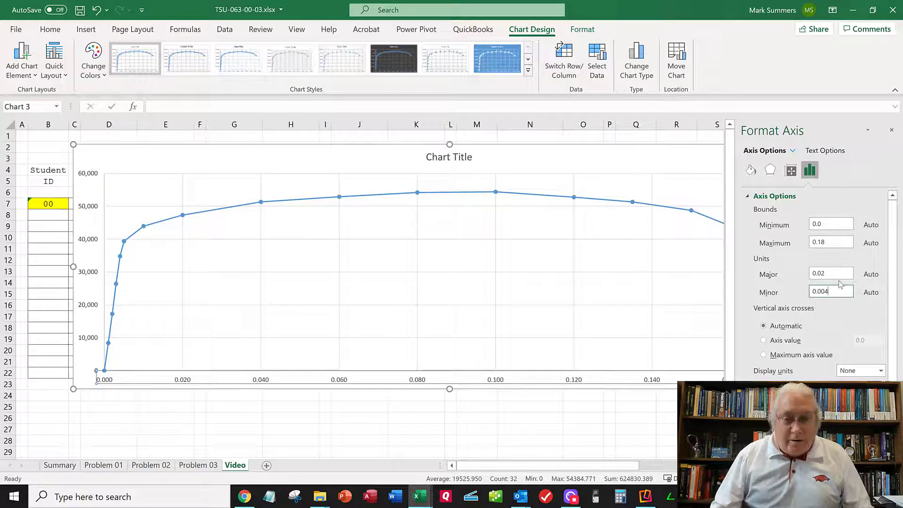
pyautogui.press('BackSpace')
pyautogui.write('2')
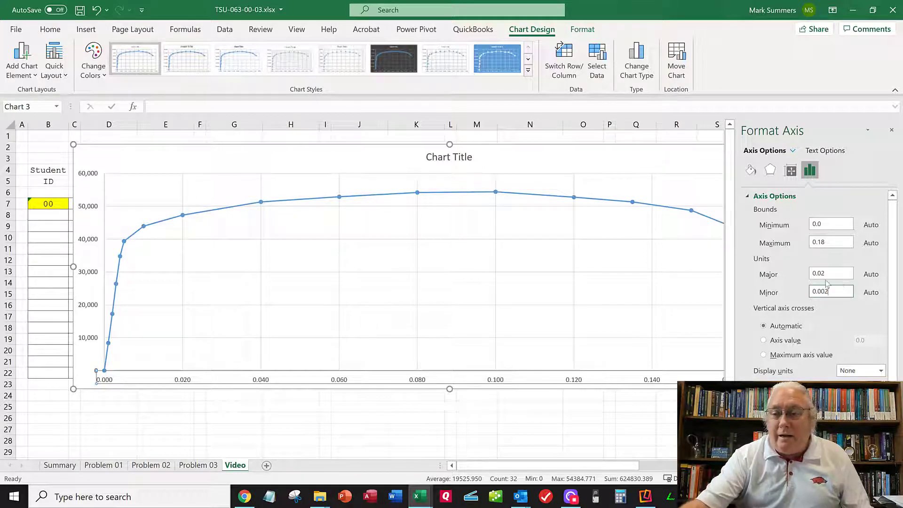
pyautogui.click(826, 278)
pyautogui.press('BackSpace')
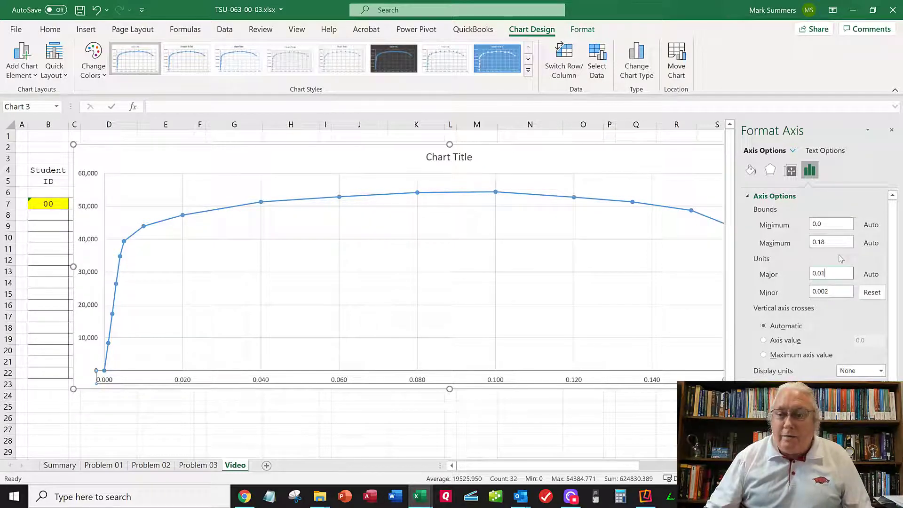
pyautogui.write('1')
pyautogui.press('Return')
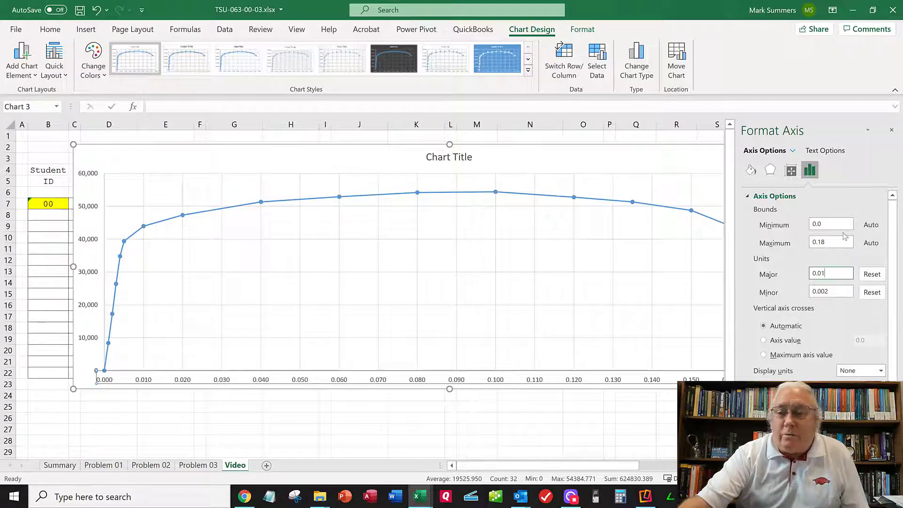
pyautogui.click(891, 129)
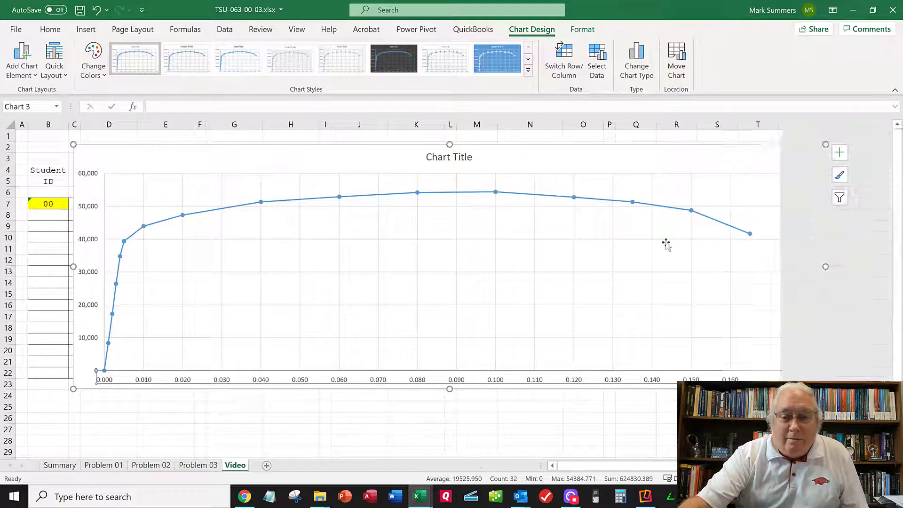
# Add minor gridlines along the chart's strain axis.
pyautogui.click(529, 422)
pyautogui.click(458, 379)
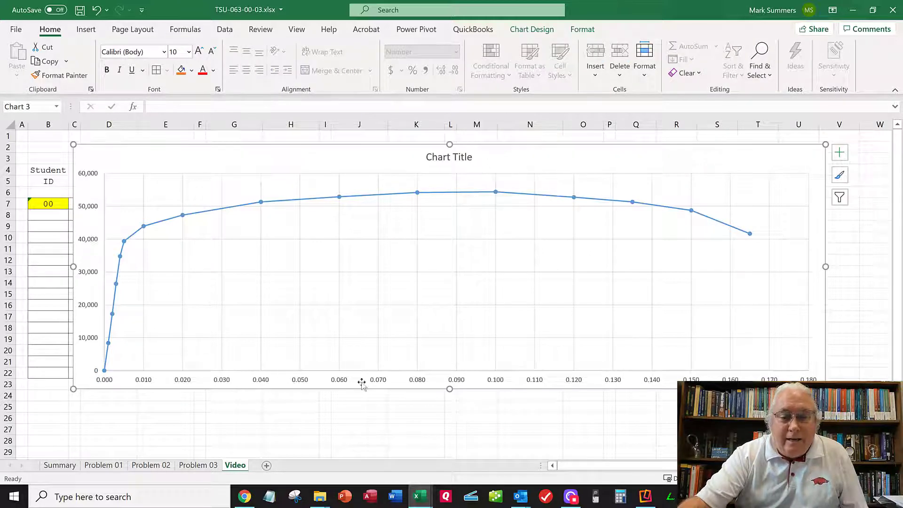
pyautogui.click(379, 382)
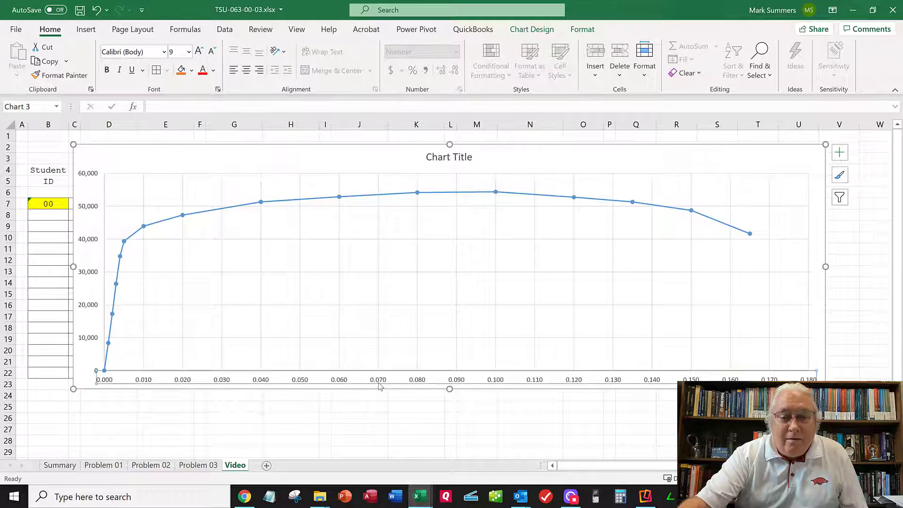
pyautogui.rightClick(381, 384)
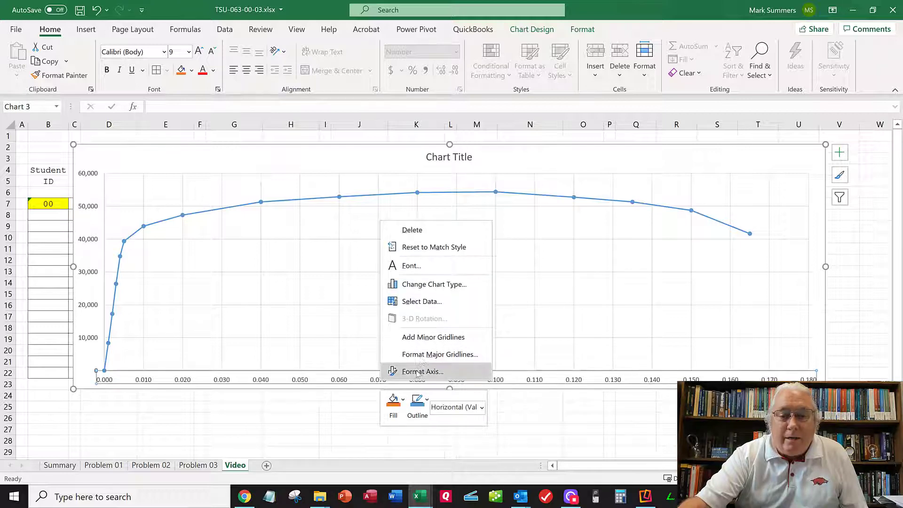
pyautogui.click(423, 343)
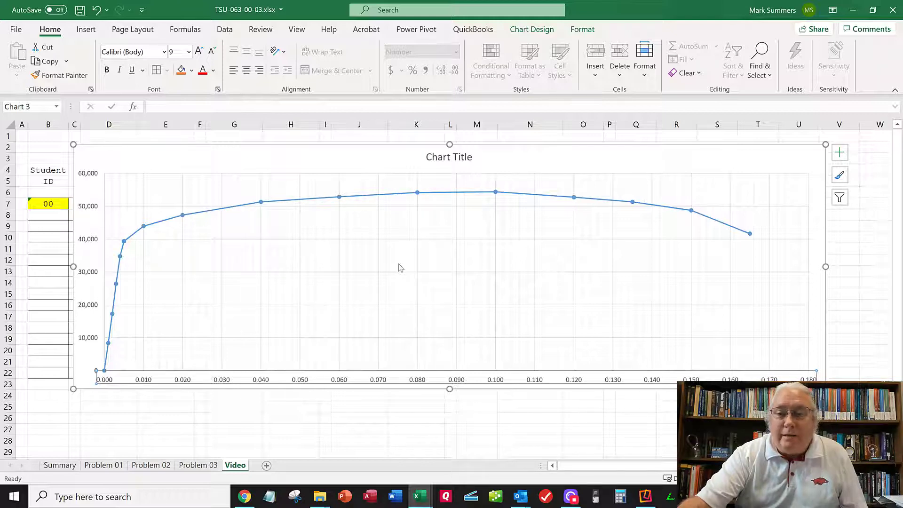
# Drag the stress-strain chart down below the data table.
pyautogui.moveTo(502, 147); pyautogui.dragTo(479, 308)
pyautogui.click(515, 250)
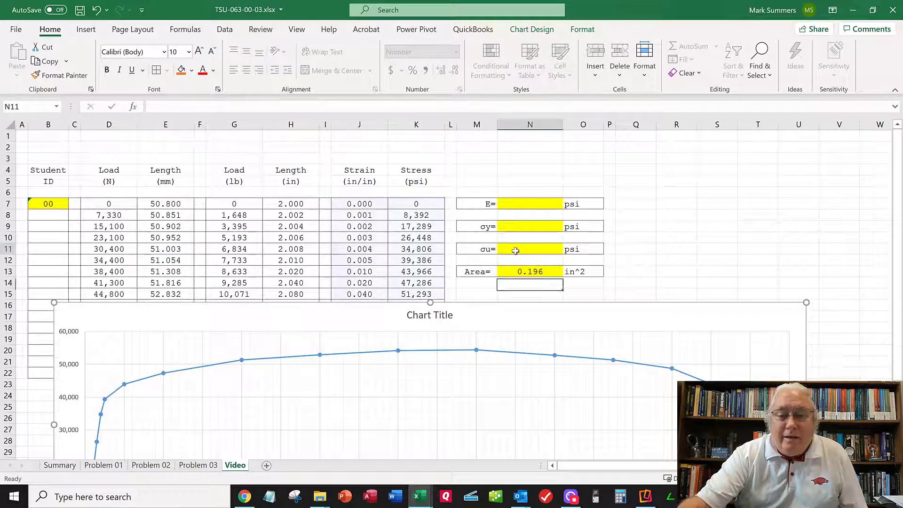
pyautogui.moveTo(532, 312); pyautogui.dragTo(540, 401)
# Compute ultimate strength =MAX(K8:K22) in N11 (54,385 psi) and move the chart back over the table.
pyautogui.click(560, 248)
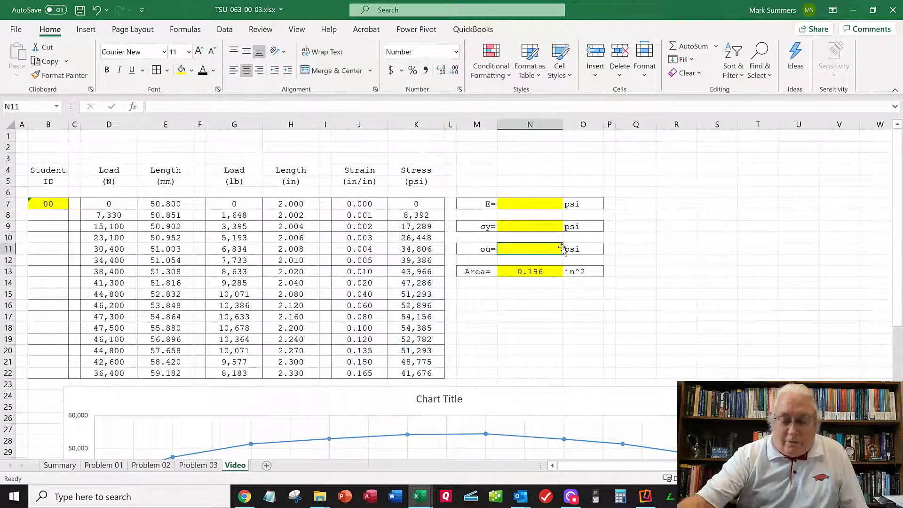
pyautogui.write('=ma')
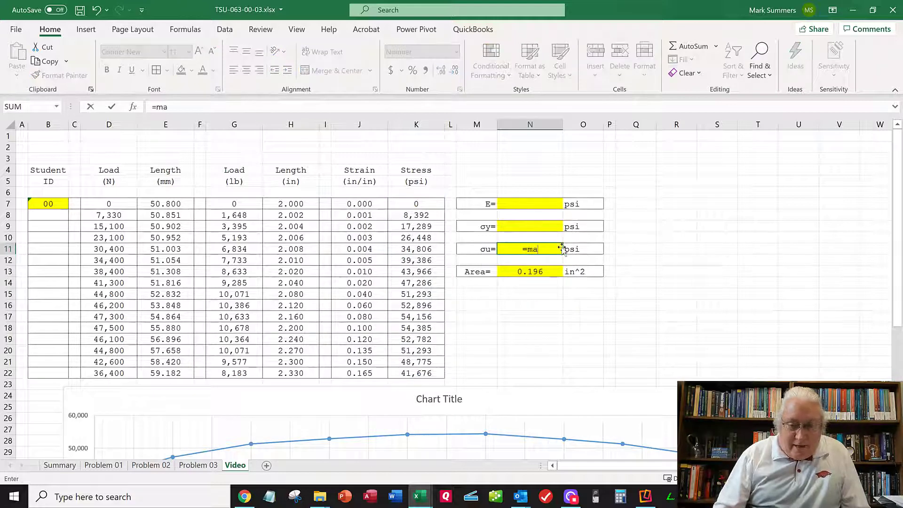
pyautogui.write('x(')
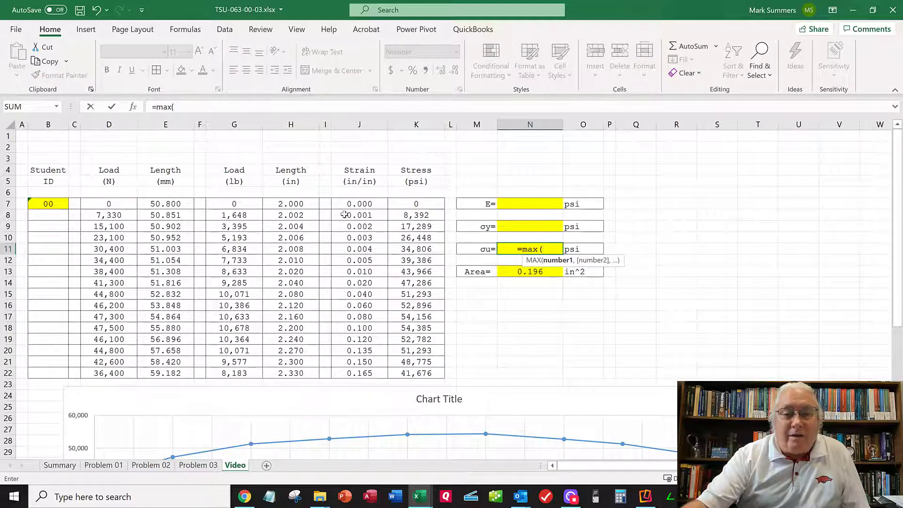
pyautogui.moveTo(414, 217); pyautogui.dragTo(417, 362)
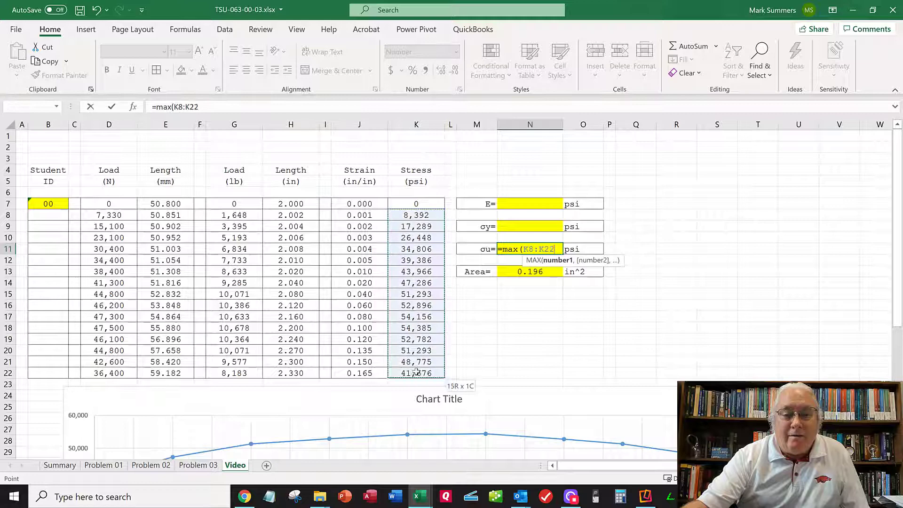
pyautogui.moveTo(417, 372); pyautogui.dragTo(417, 372)
pyautogui.press('Return')
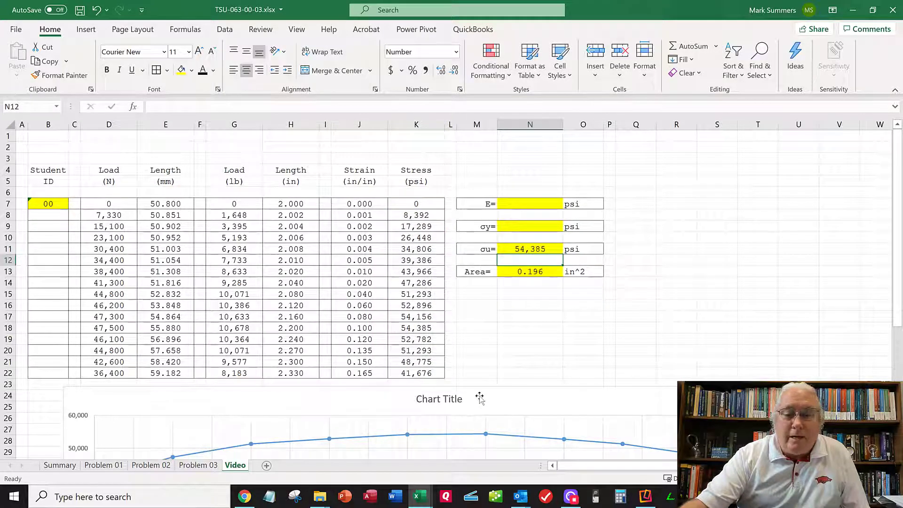
pyautogui.moveTo(481, 395); pyautogui.dragTo(484, 159)
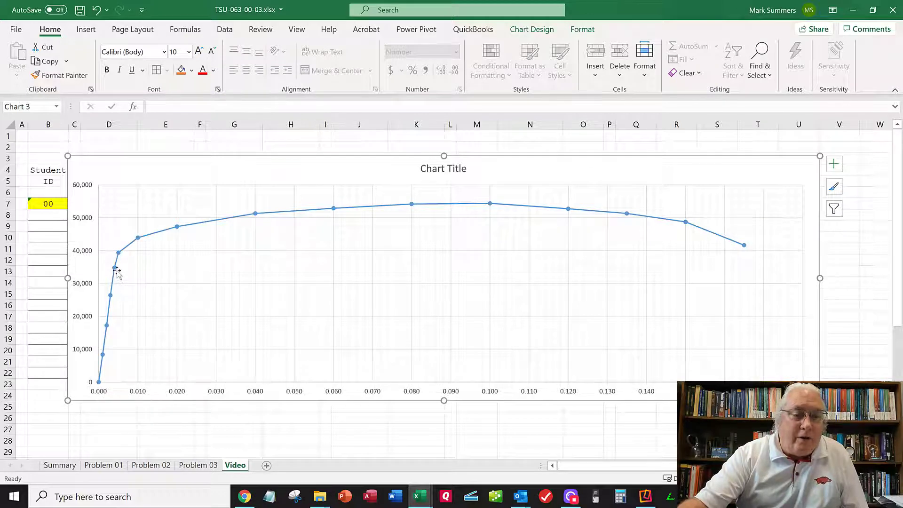
pyautogui.moveTo(116, 272)
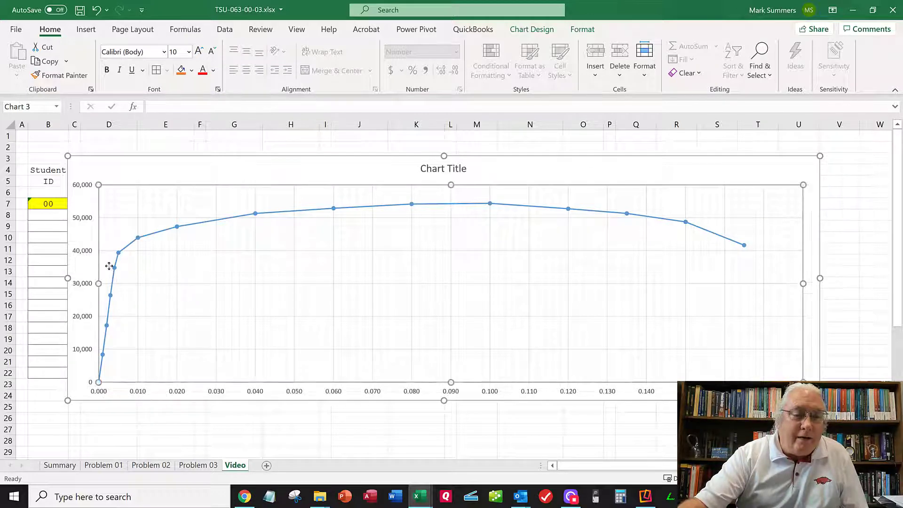
pyautogui.click(109, 264)
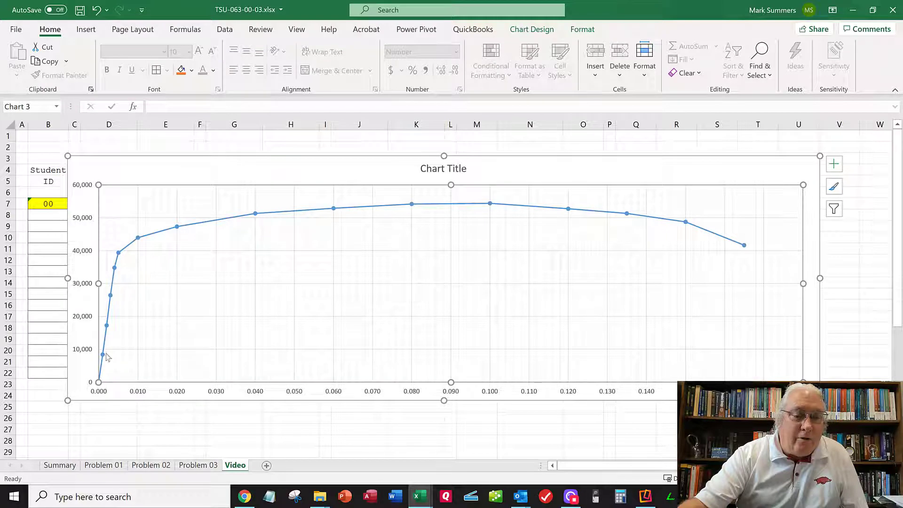
pyautogui.click(110, 296)
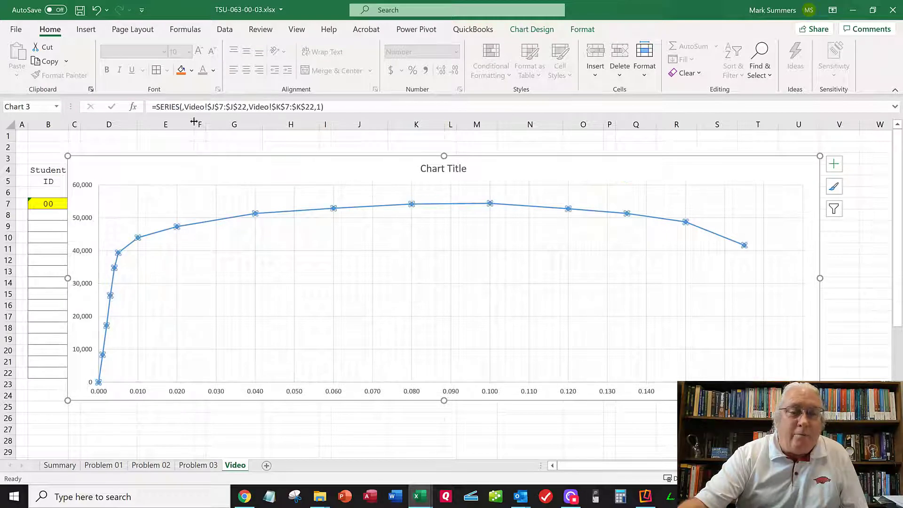
pyautogui.click(47, 238)
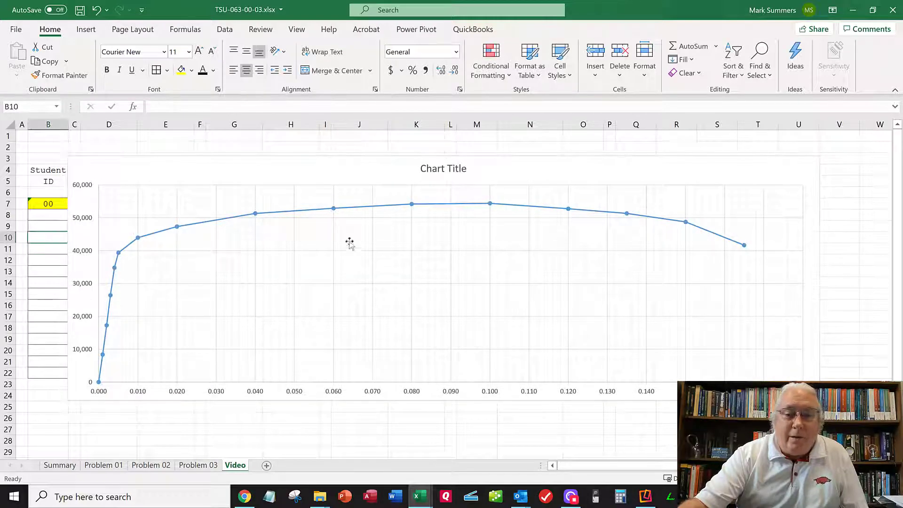
pyautogui.moveTo(488, 167); pyautogui.dragTo(502, 407)
# Enter =K11/J11 in N7 for E of 8,710,136 psi and drag the chart over the table.
pyautogui.click(529, 206)
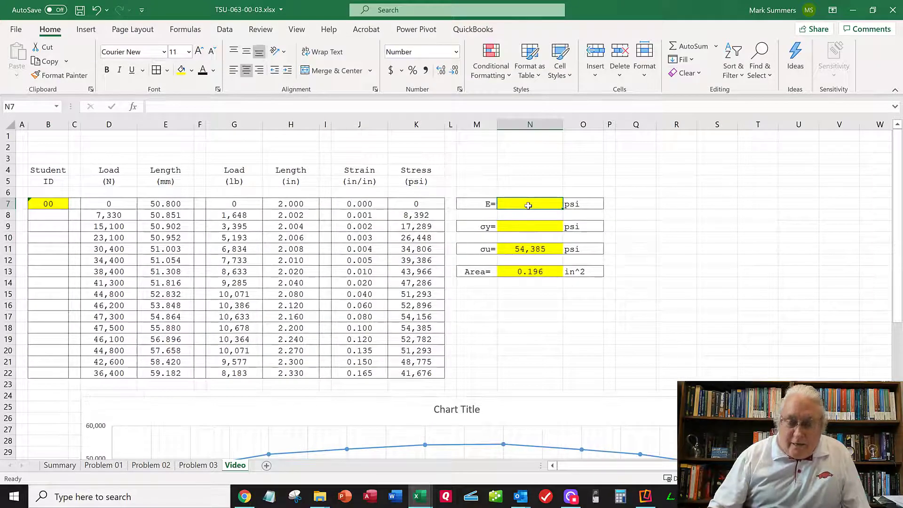
pyautogui.write('=')
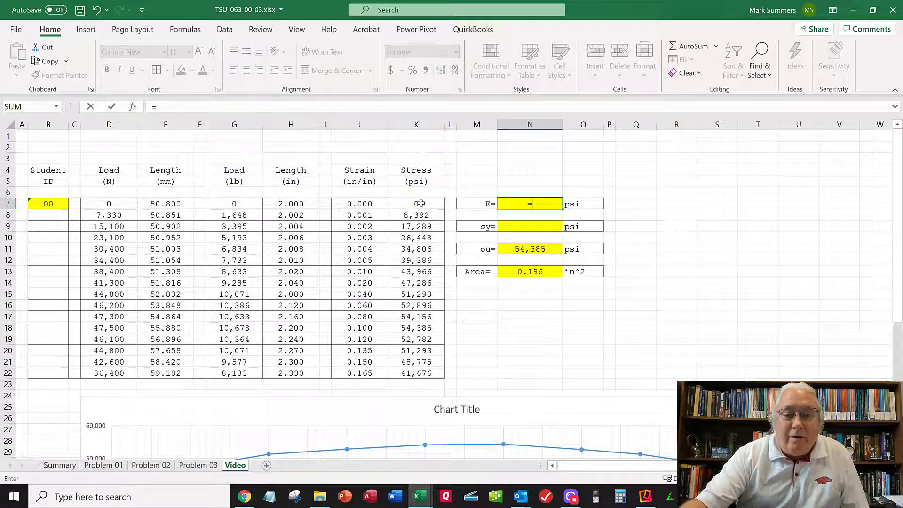
pyautogui.click(417, 249)
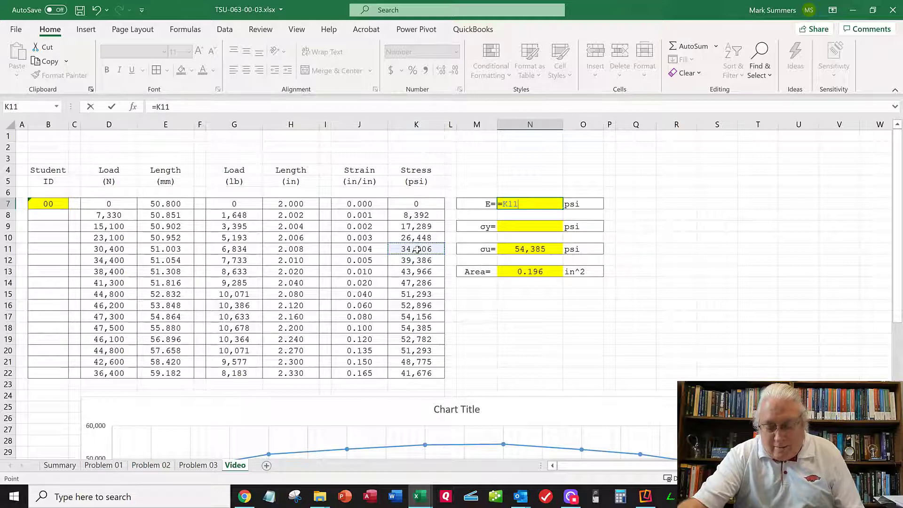
pyautogui.write('/')
pyautogui.click(367, 248)
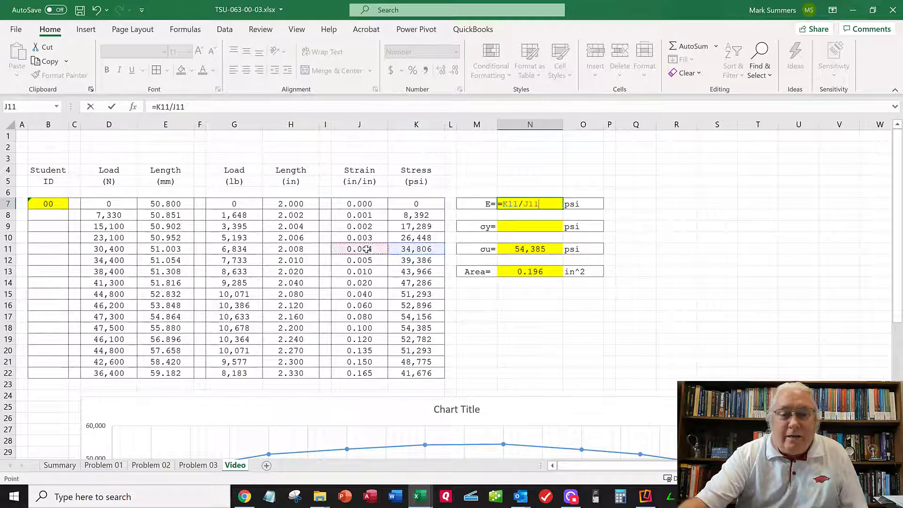
pyautogui.hotkey('ctrl', 'Return')
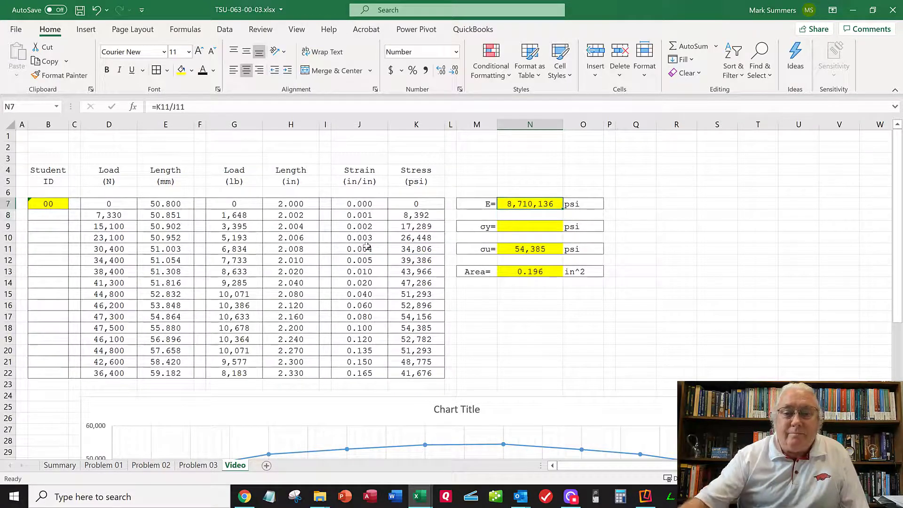
pyautogui.click(189, 109)
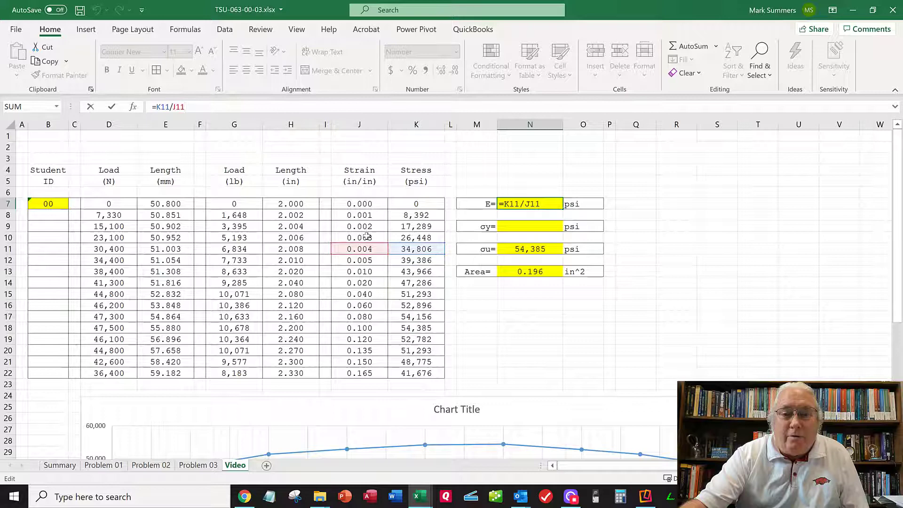
pyautogui.moveTo(379, 417); pyautogui.dragTo(422, 151)
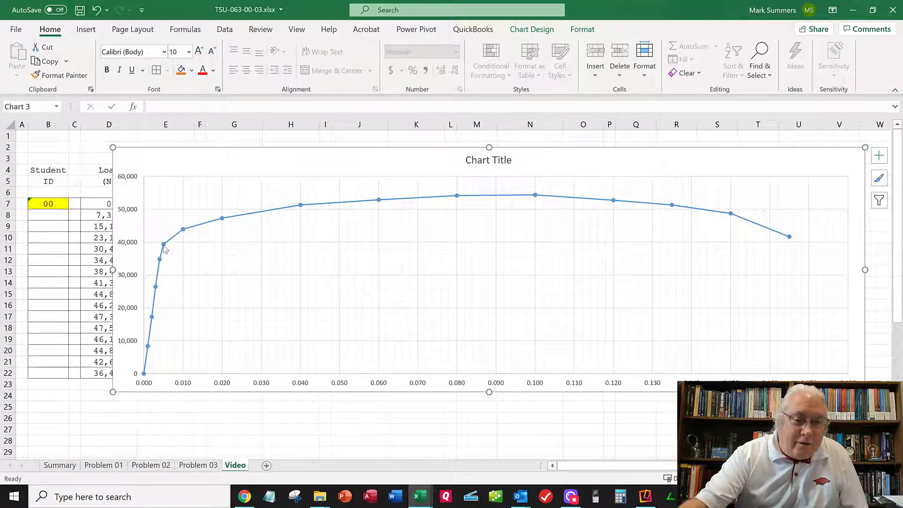
pyautogui.moveTo(165, 249)
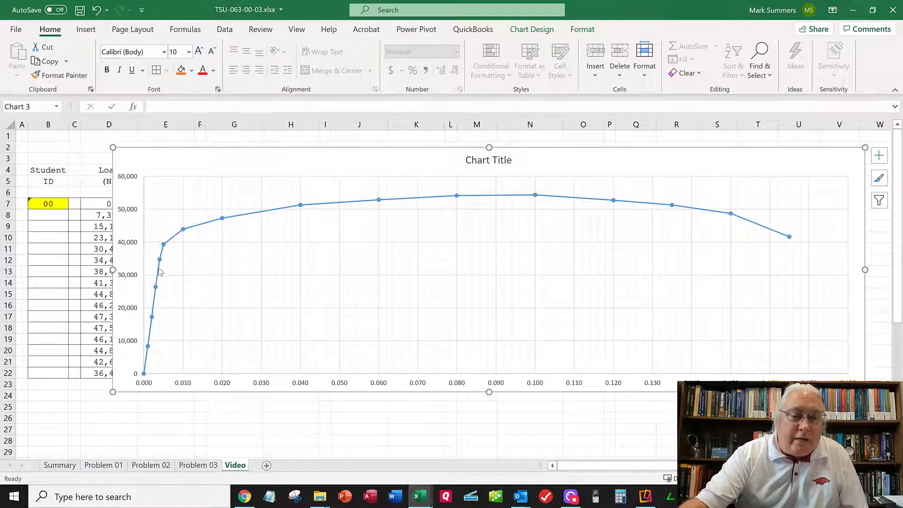
pyautogui.click(87, 188)
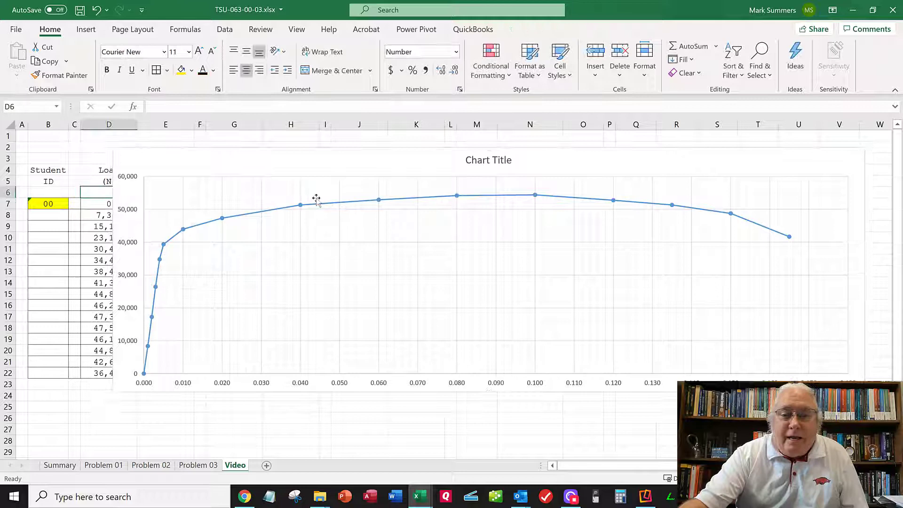
pyautogui.moveTo(416, 159); pyautogui.dragTo(404, 382)
pyautogui.click(524, 207)
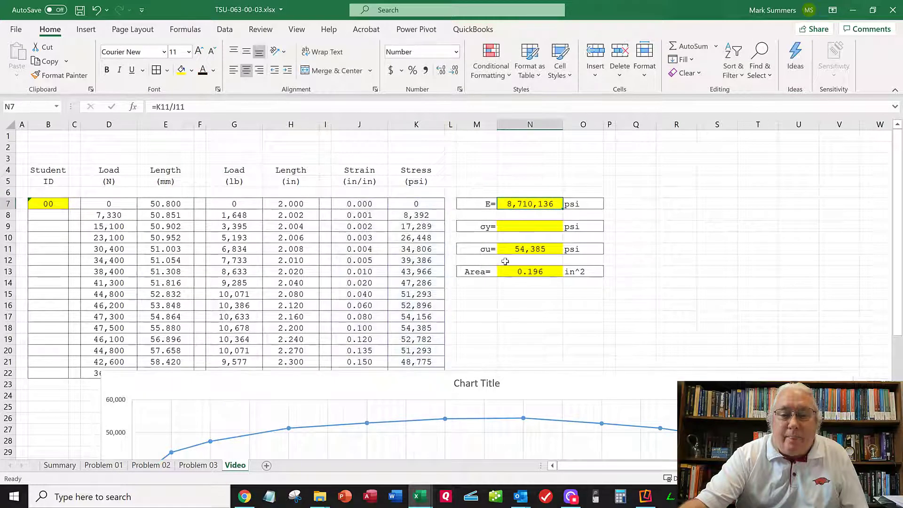
pyautogui.click(418, 384)
pyautogui.moveTo(419, 384)
pyautogui.mouseDown()
pyautogui.moveTo(419, 188)
pyautogui.moveTo(410, 150)
pyautogui.mouseUp()
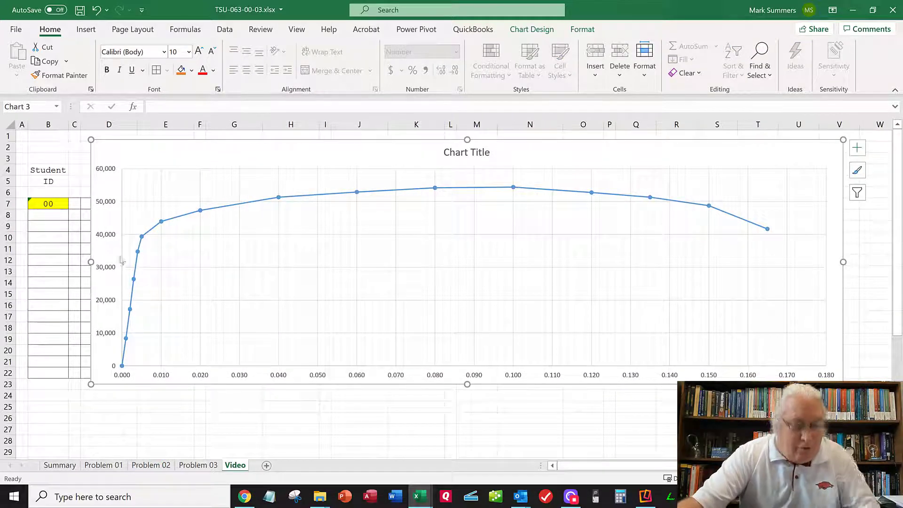
pyautogui.scroll(2, 113, 267)
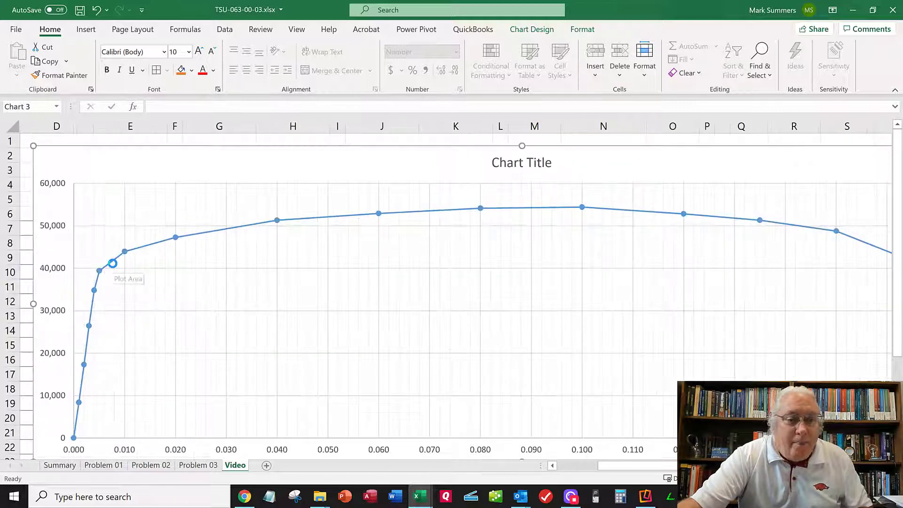
pyautogui.scroll(-2, 127, 282)
pyautogui.scroll(1, 141, 273)
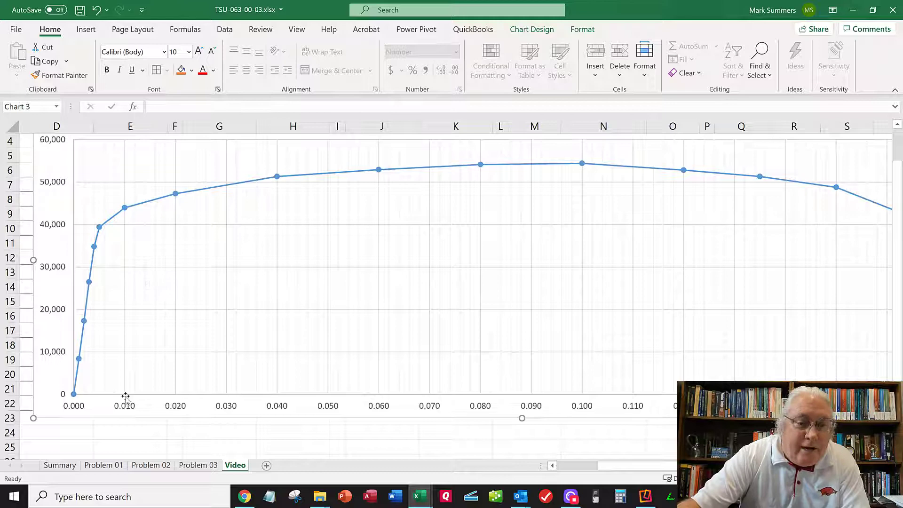
pyautogui.click(84, 395)
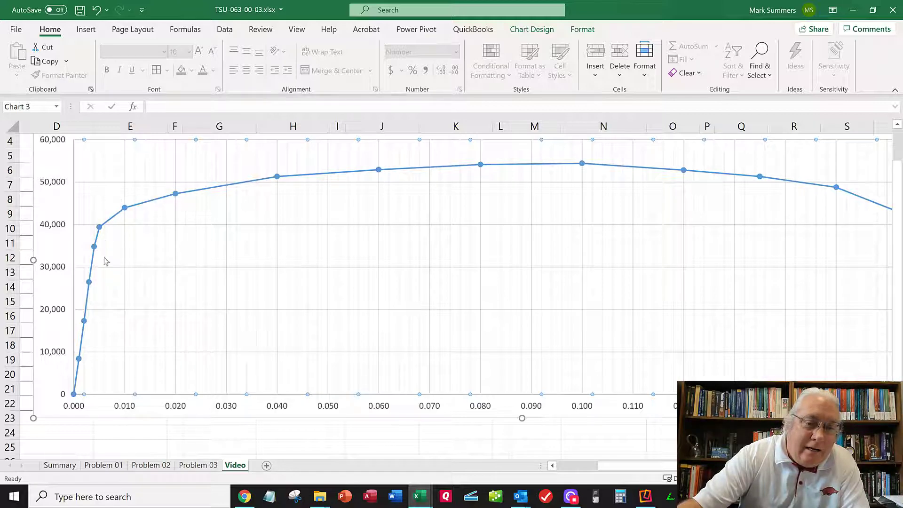
pyautogui.moveTo(112, 219)
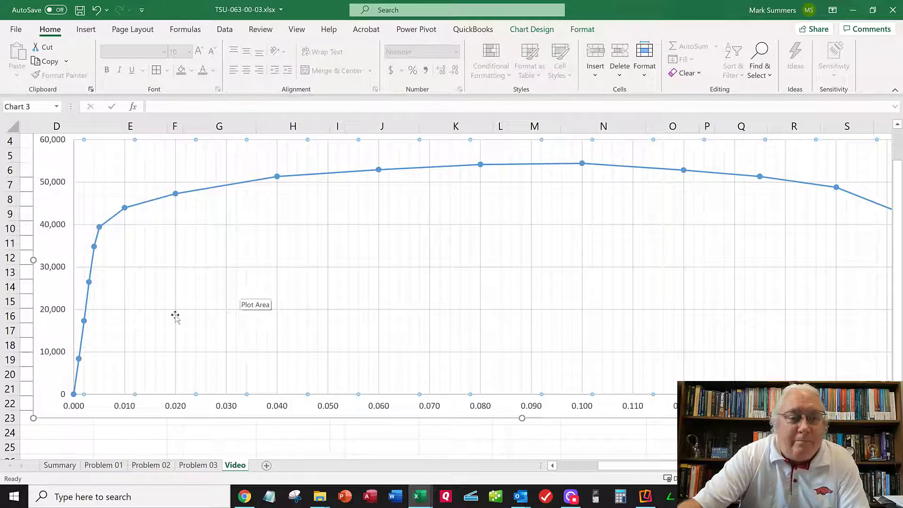
pyautogui.click(240, 251)
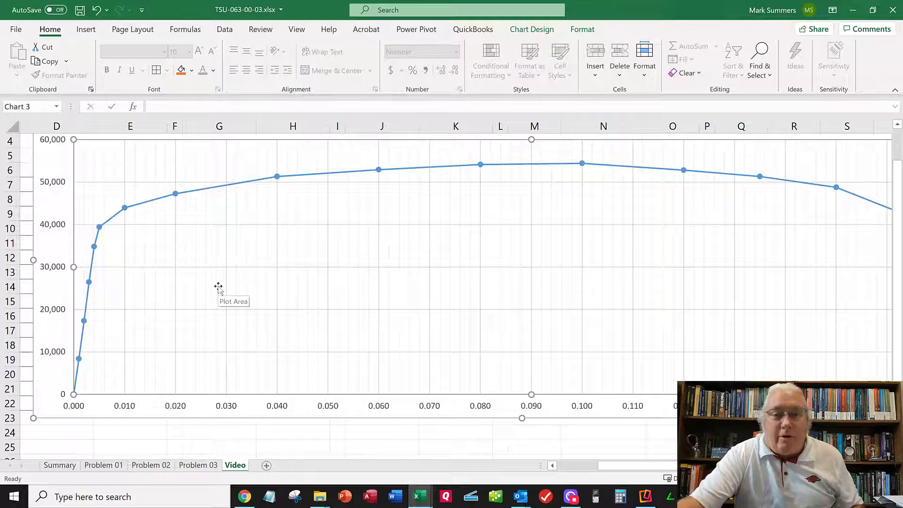
pyautogui.keyDown('ctrl'); pyautogui.scroll(-4, 218, 289); pyautogui.keyUp('ctrl')
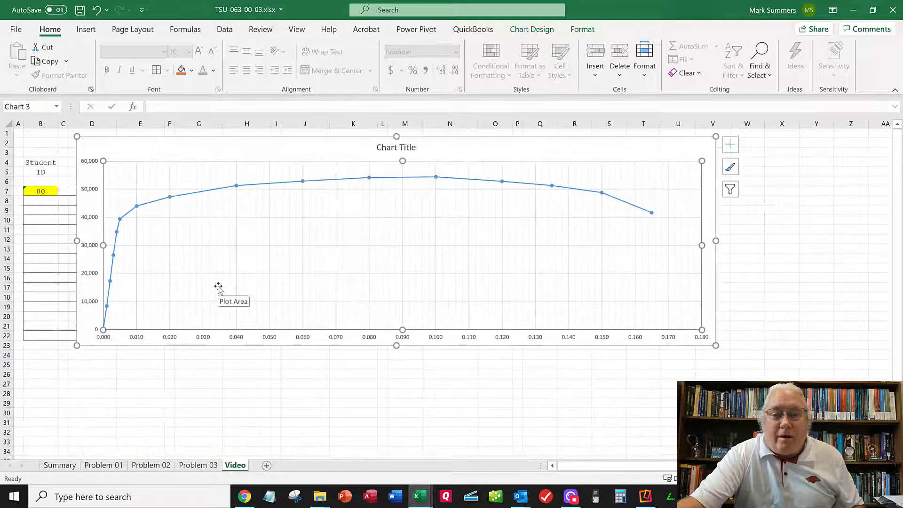
pyautogui.click(783, 267)
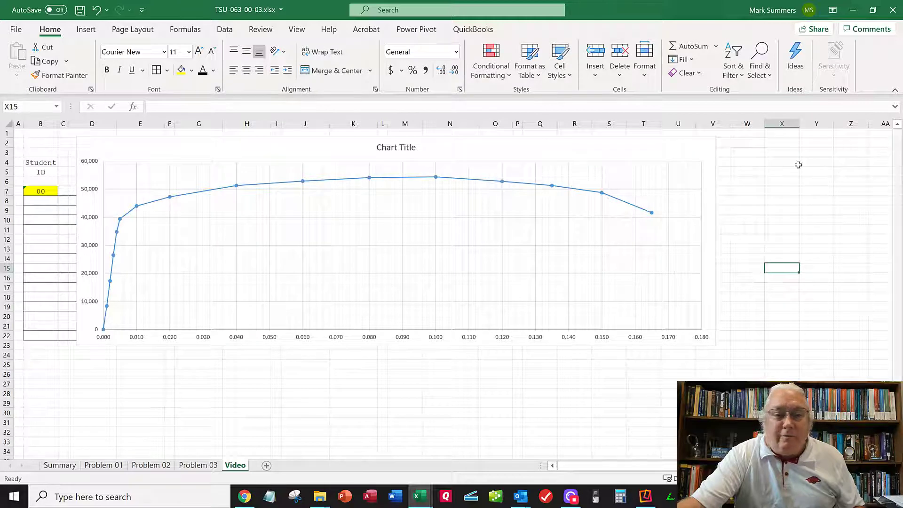
pyautogui.moveTo(343, 147); pyautogui.dragTo(365, 151)
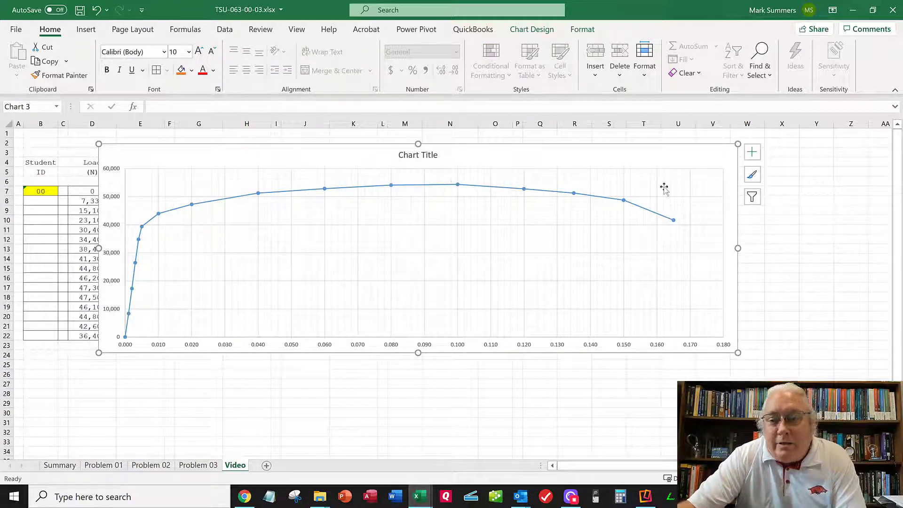
pyautogui.moveTo(674, 225)
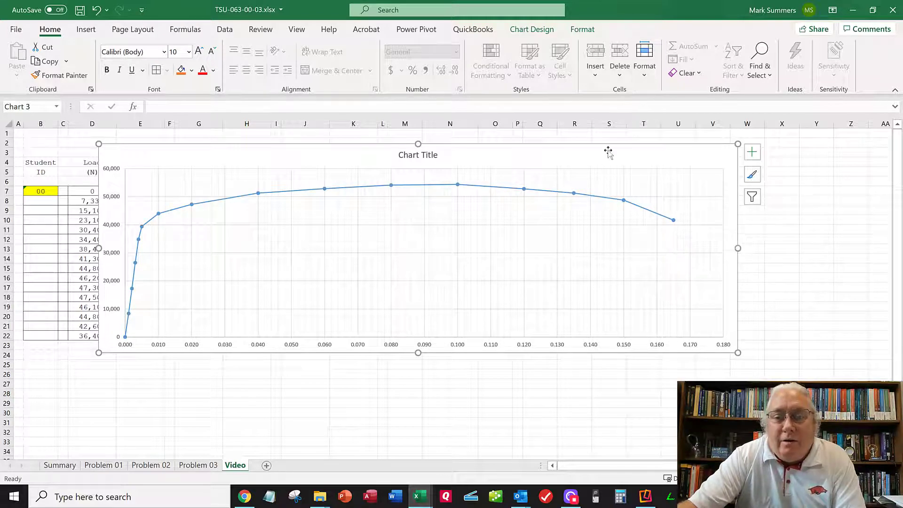
pyautogui.moveTo(606, 147); pyautogui.dragTo(545, 369)
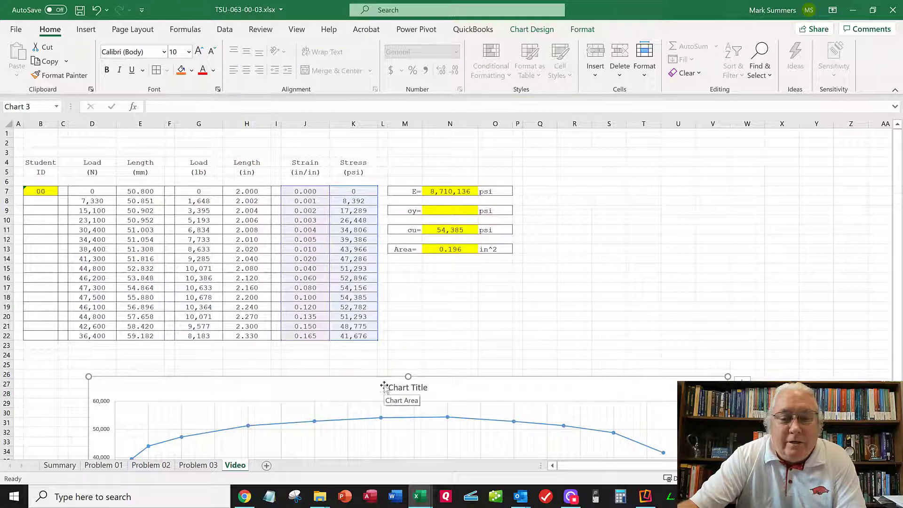
pyautogui.moveTo(371, 381); pyautogui.dragTo(373, 348)
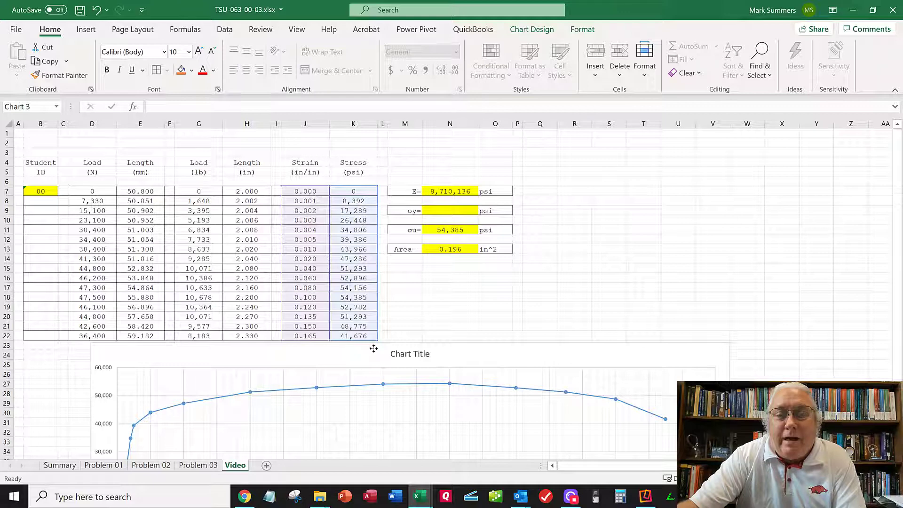
pyautogui.moveTo(373, 349); pyautogui.dragTo(375, 158)
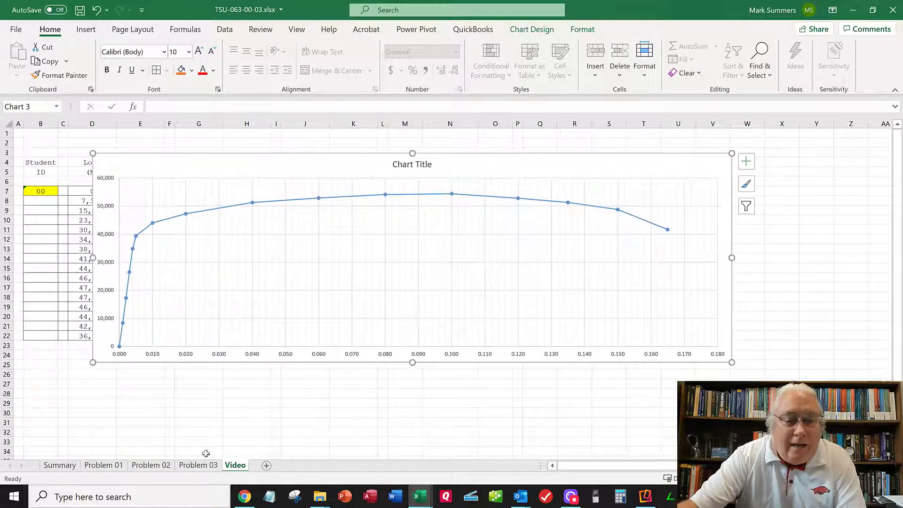
# Go to the Problem 03 sheet and review the 40,944 psi yield strength and the chart's 0.002 offset line.
pyautogui.click(201, 465)
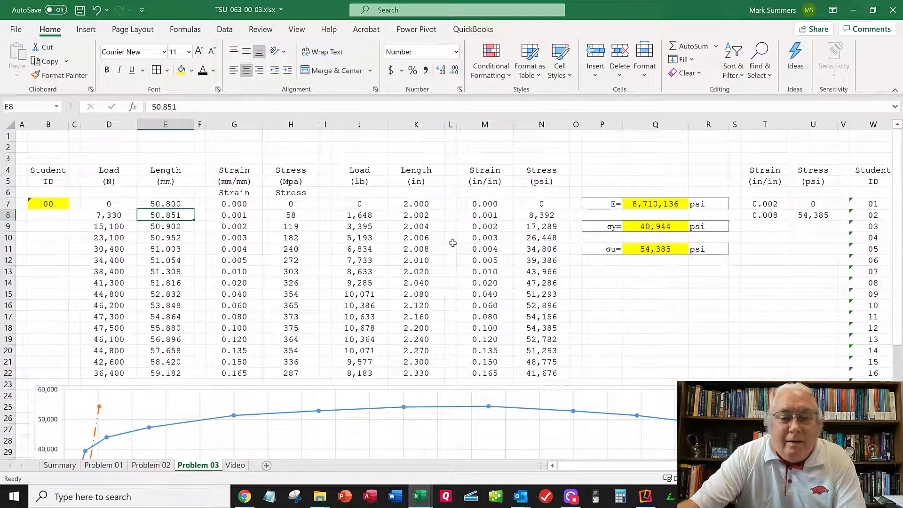
pyautogui.scroll(-4, 450, 244)
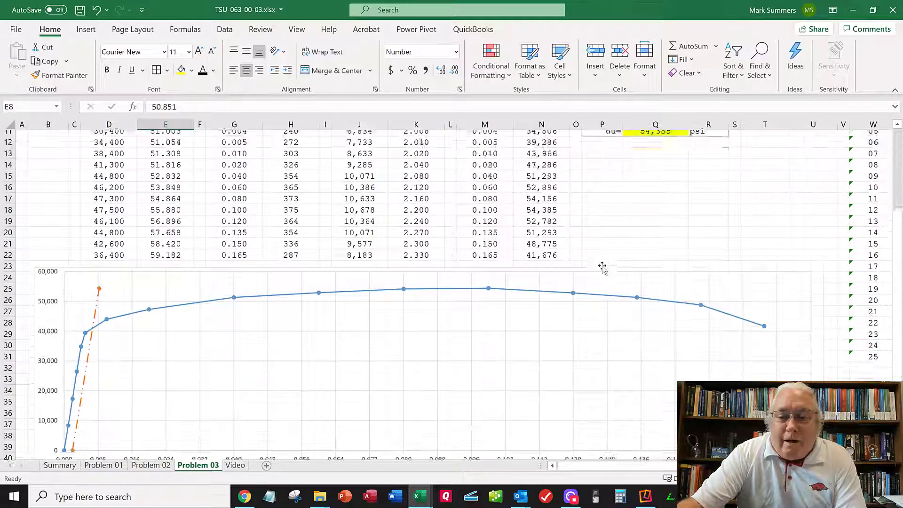
pyautogui.scroll(2, 601, 264)
pyautogui.scroll(-1, 581, 266)
pyautogui.scroll(1, 580, 262)
pyautogui.scroll(-2, 580, 262)
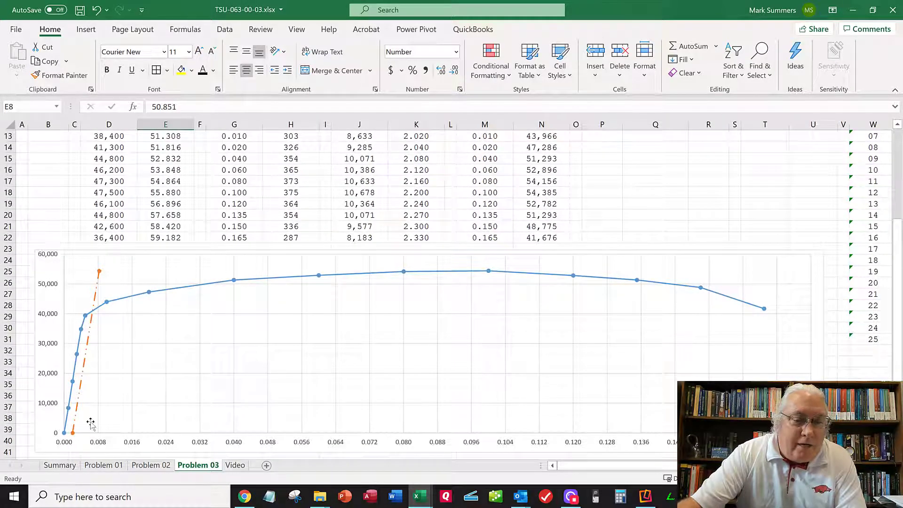
pyautogui.scroll(4, 174, 323)
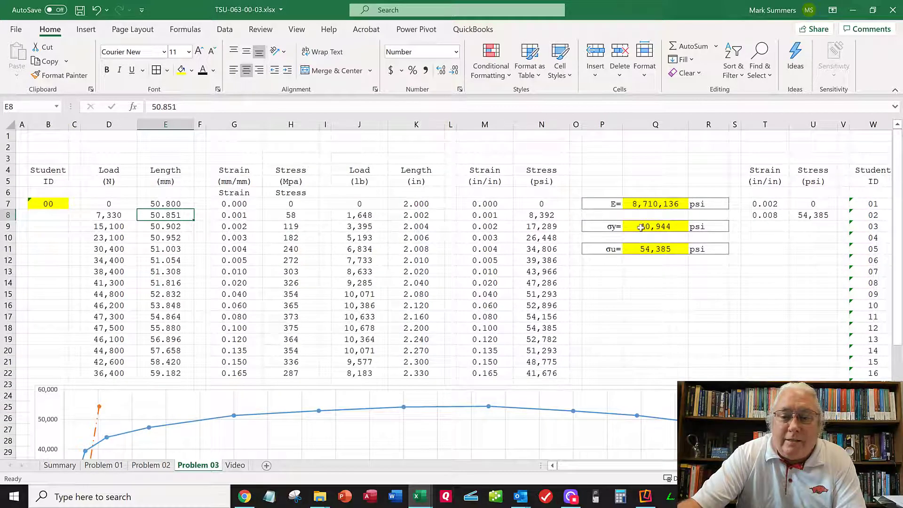
pyautogui.scroll(-3, 385, 356)
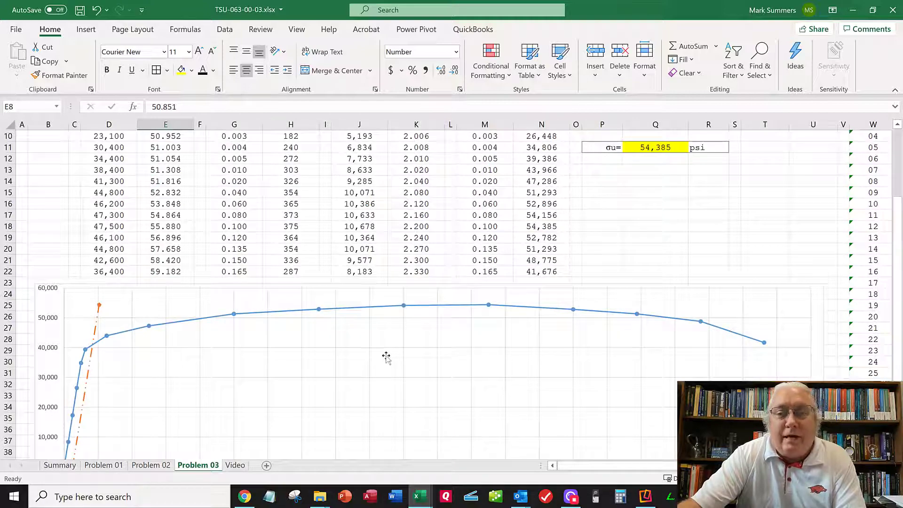
pyautogui.scroll(3, 386, 356)
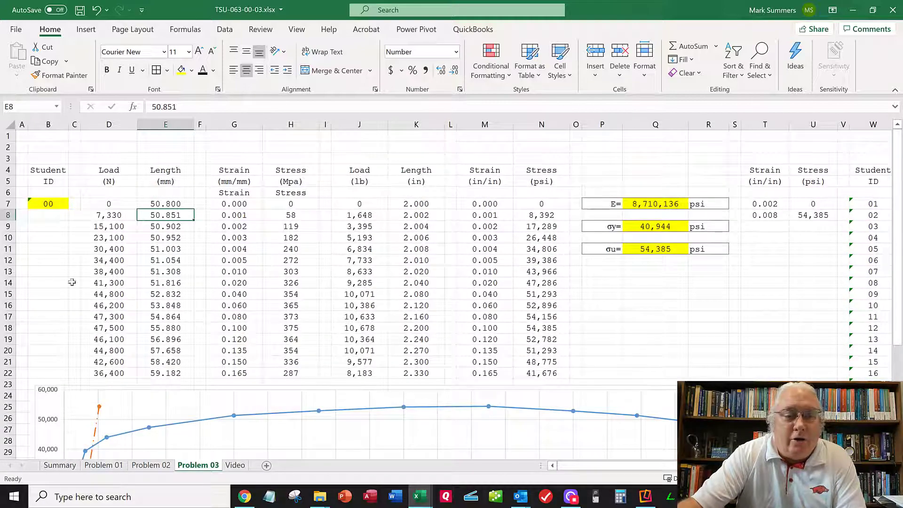
pyautogui.scroll(-2, 326, 231)
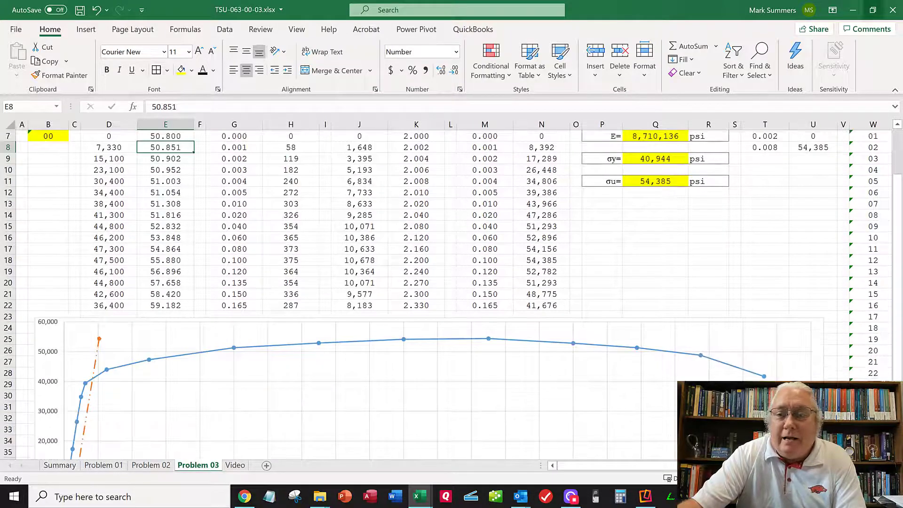